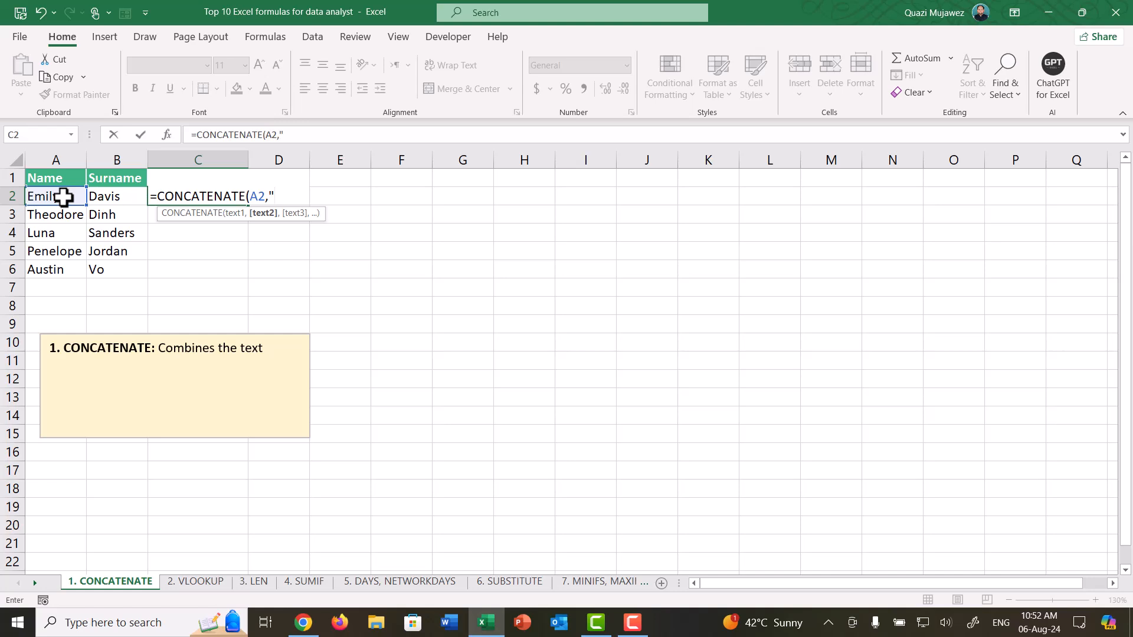
# Step: Complete the formula in C2 as =CONCATENATE(A2," ",B2) to join the name and surname with a space
pyautogui.write('",')
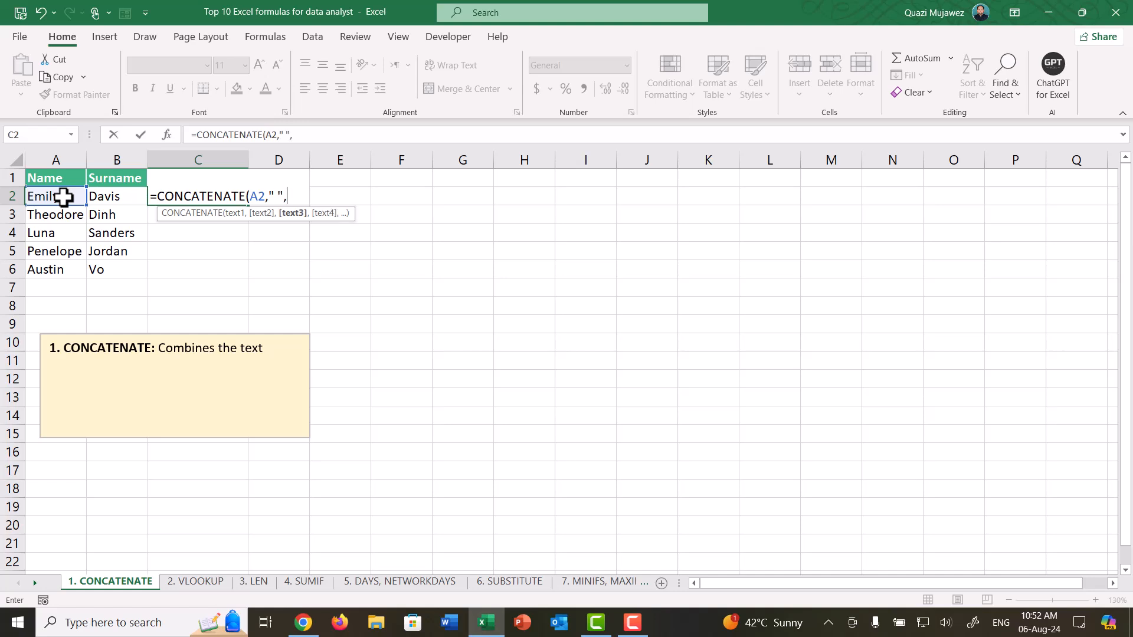
pyautogui.click(100, 200)
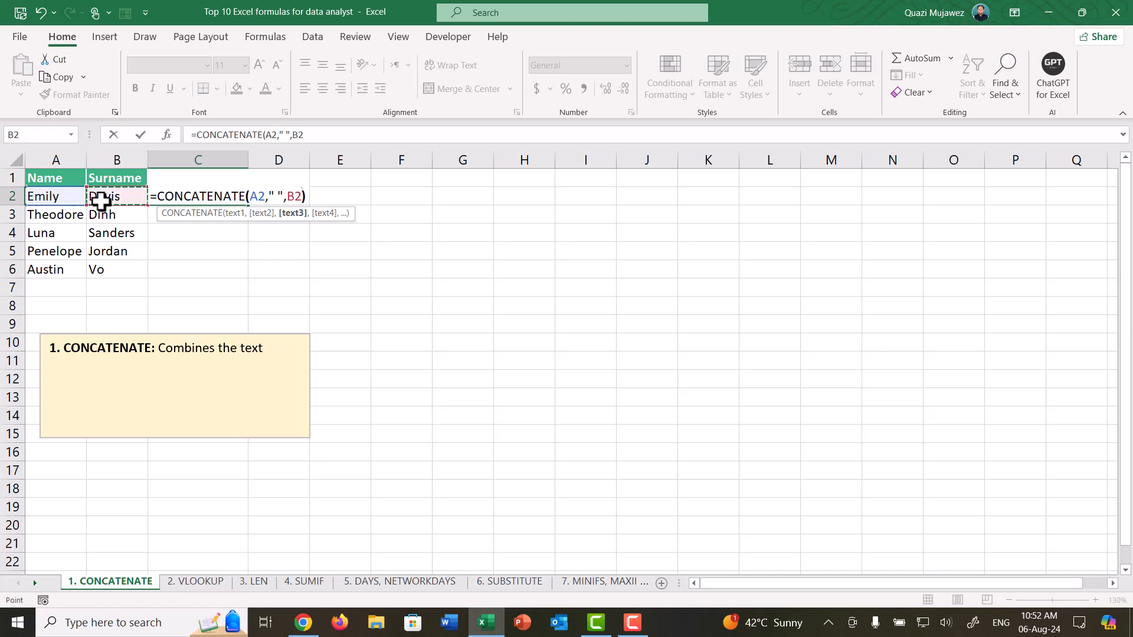
pyautogui.write(')')
pyautogui.press('Return')
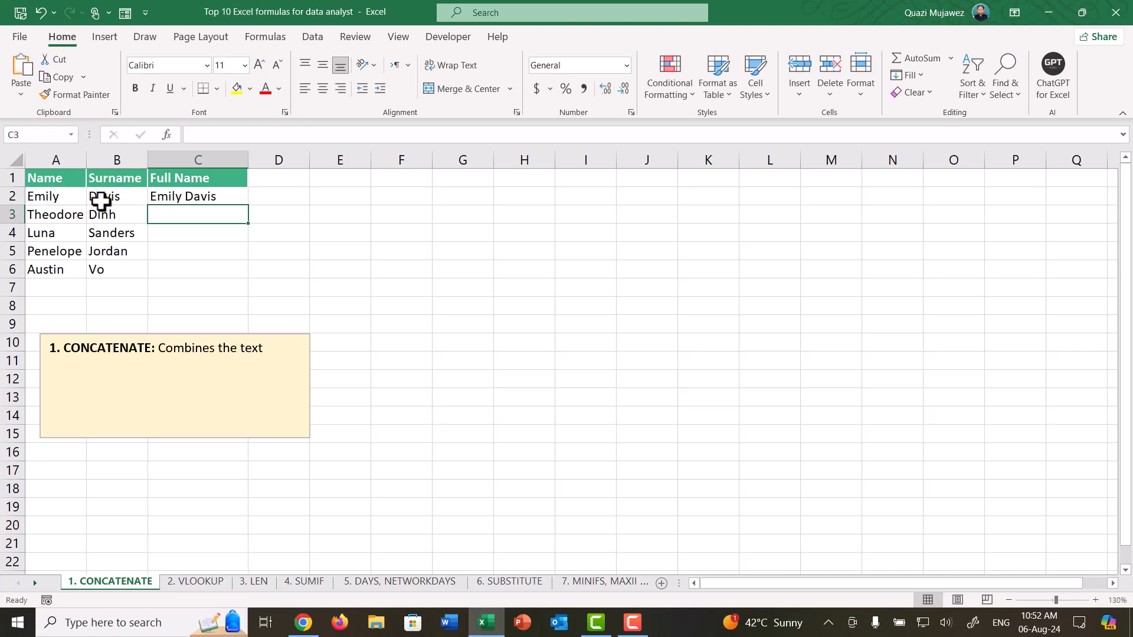
# Step: Fill the full-name formula from C2 down through C6
pyautogui.click(159, 194)
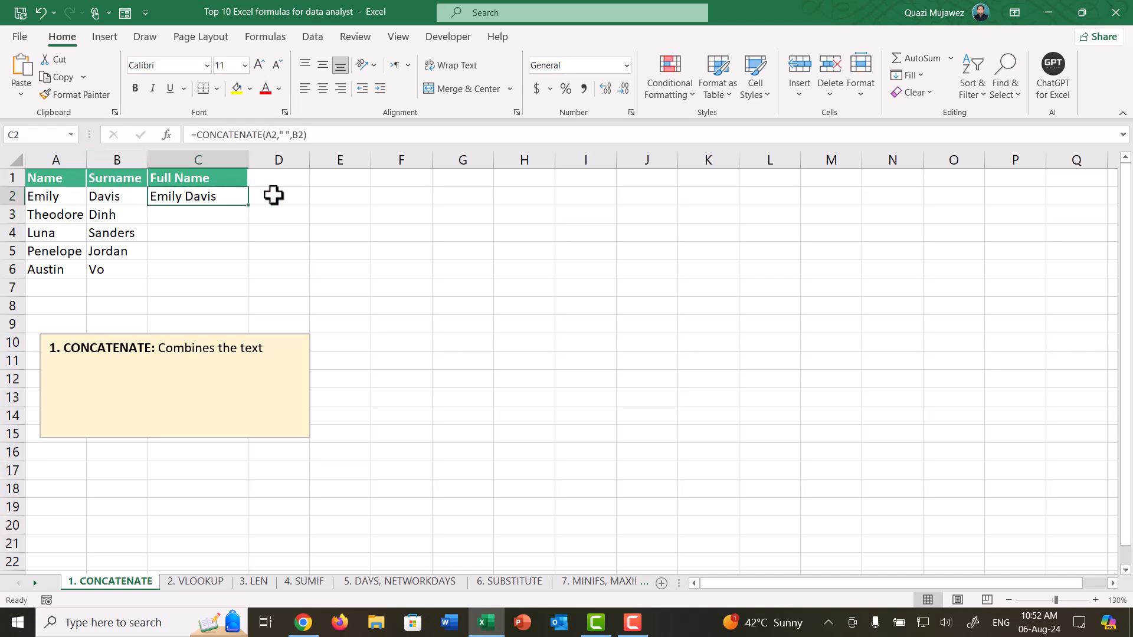
pyautogui.click(59, 178)
pyautogui.click(103, 178)
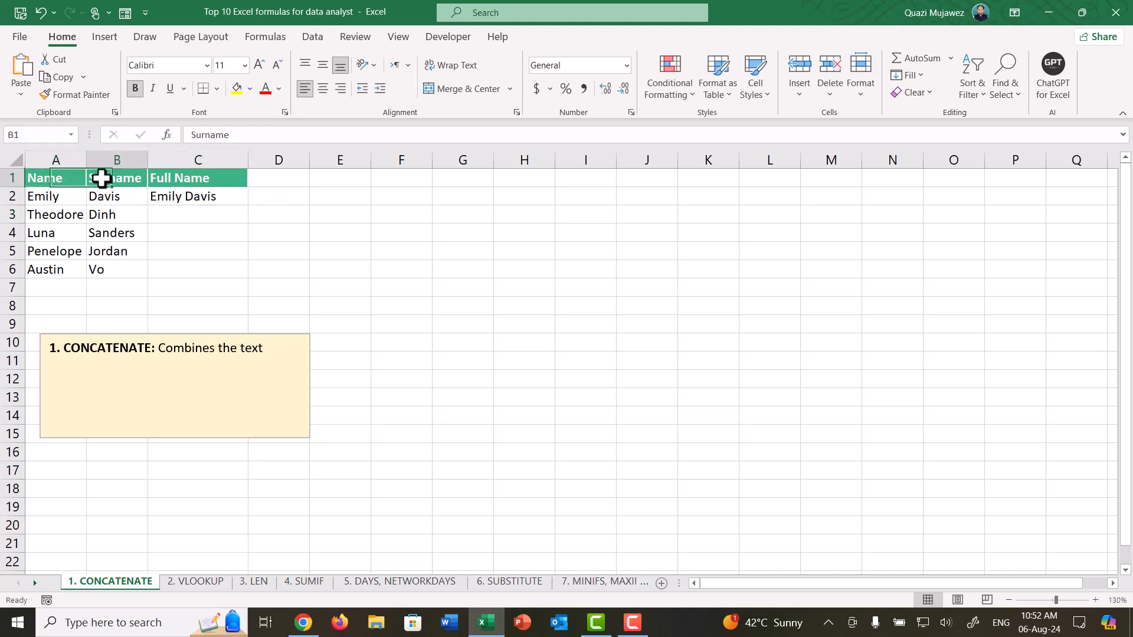
pyautogui.click(200, 195)
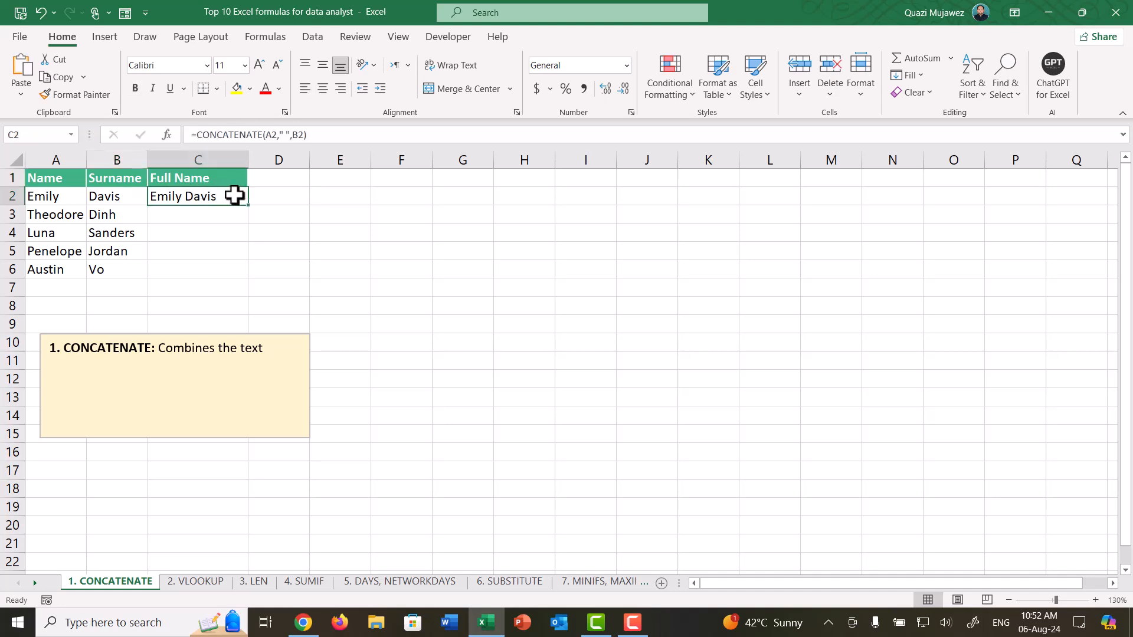
pyautogui.moveTo(250, 206); pyautogui.dragTo(251, 279)
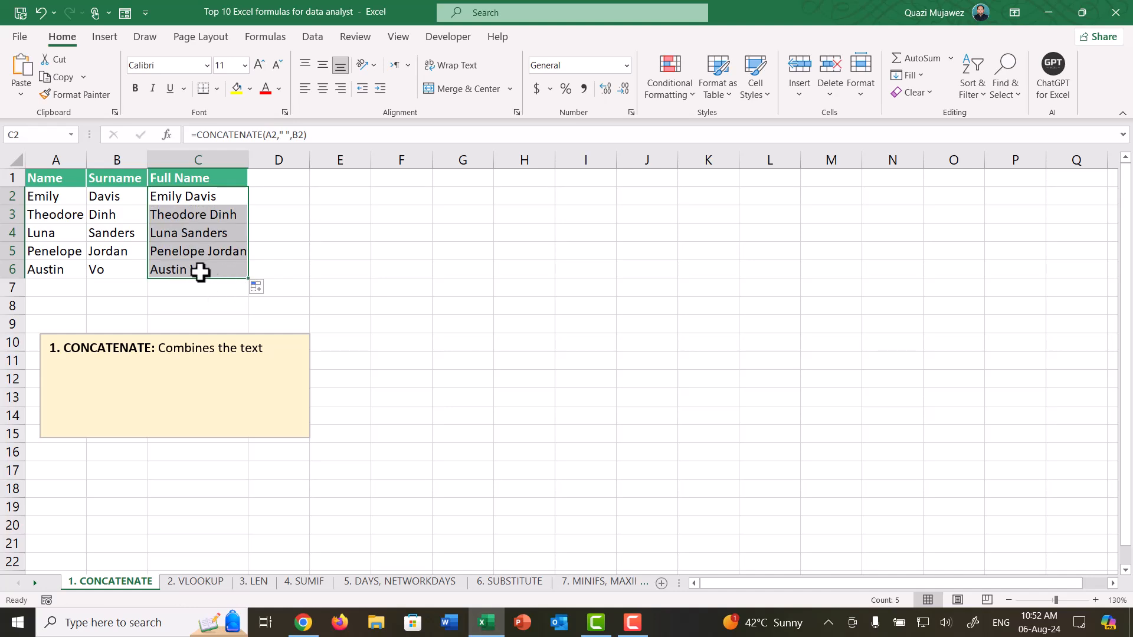
pyautogui.click(212, 269)
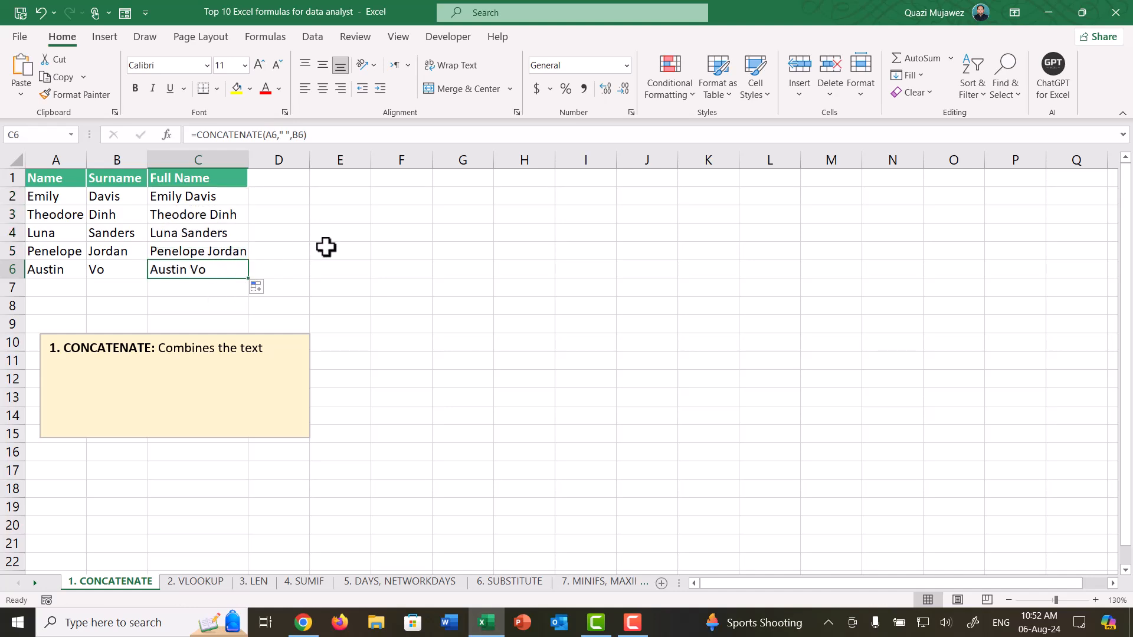
# Step: On the 2. VLOOKUP sheet, replace the lookup name in G3 with the employee's full name from A4
pyautogui.click(196, 582)
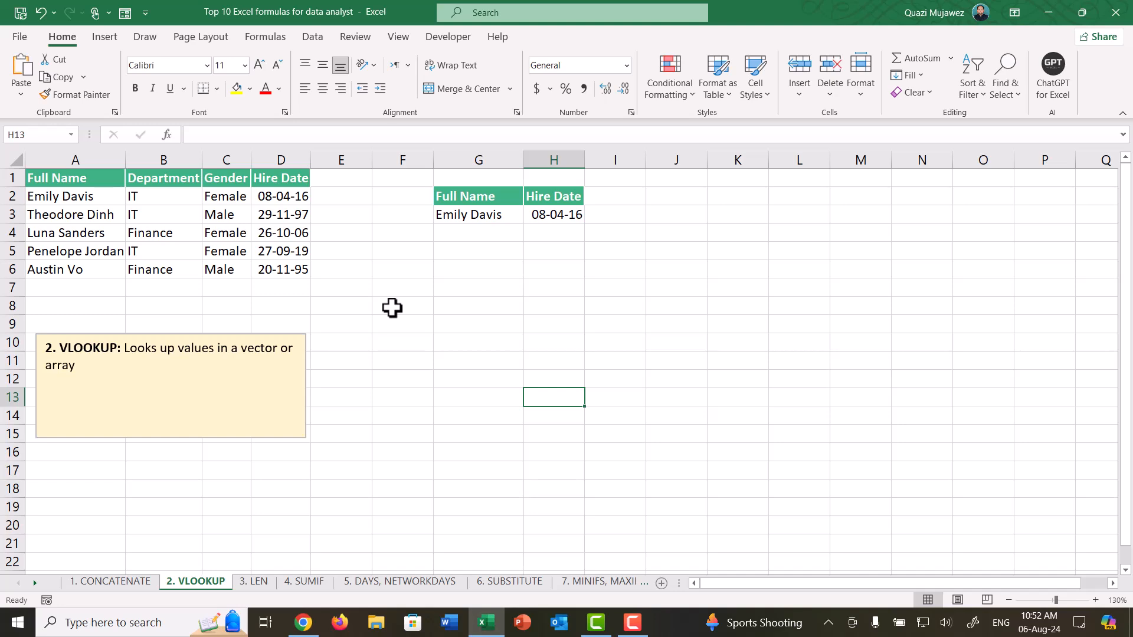
pyautogui.click(494, 216)
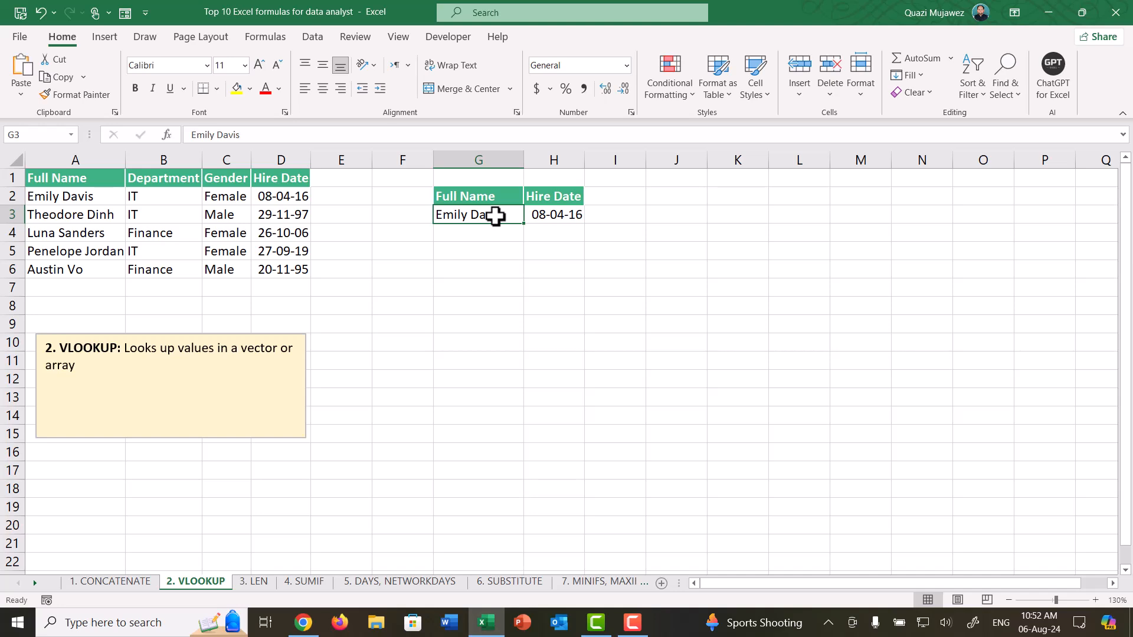
pyautogui.write('Luna ')
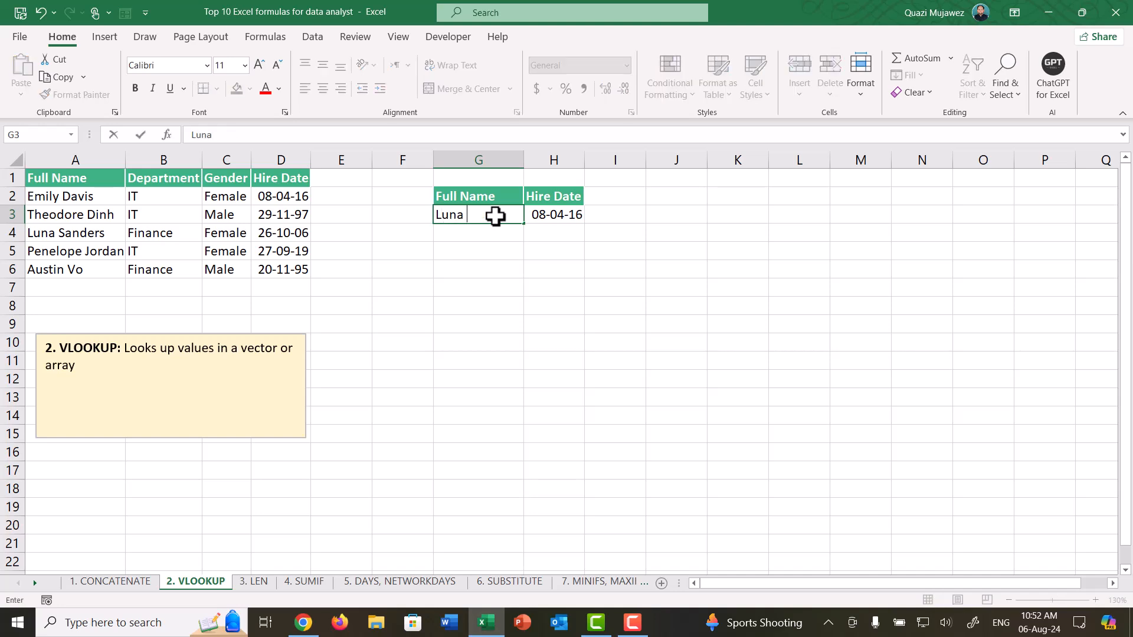
pyautogui.write('Sanders')
pyautogui.press('Return')
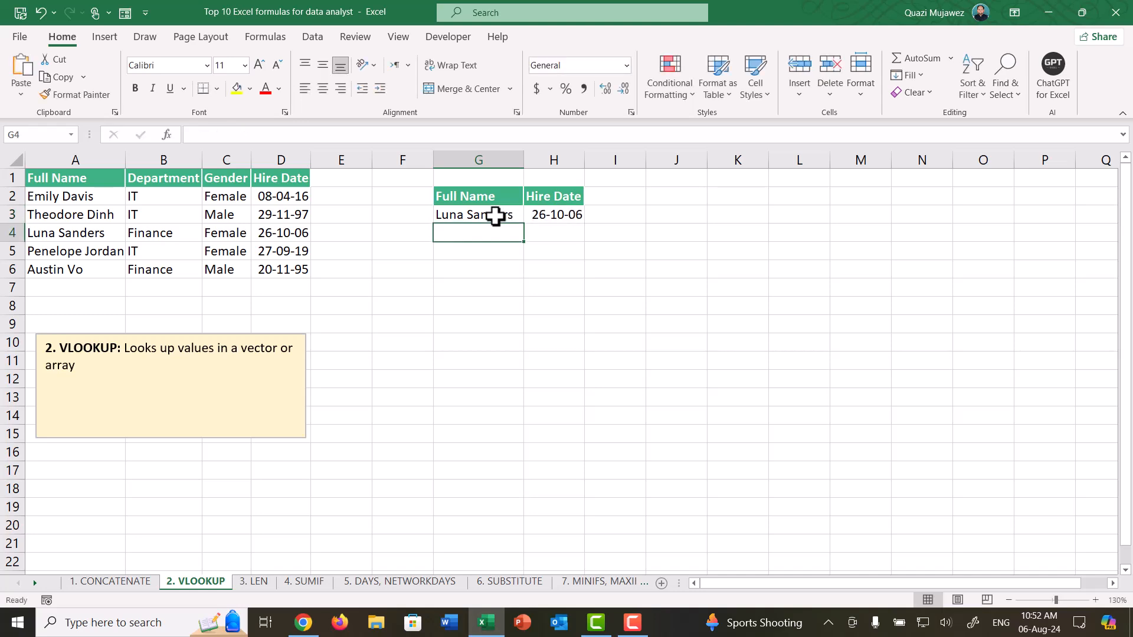
# Step: Clear the Hire Date formula in H3 and begin a new VLOOKUP there with G3 as the lookup value
pyautogui.click(532, 213)
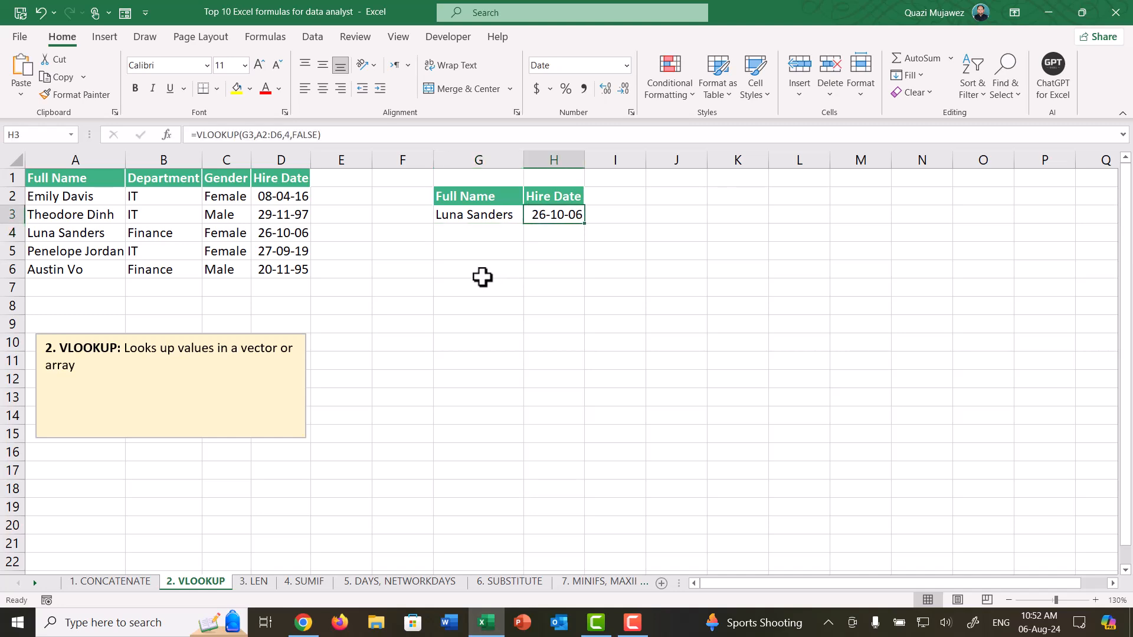
pyautogui.click(478, 236)
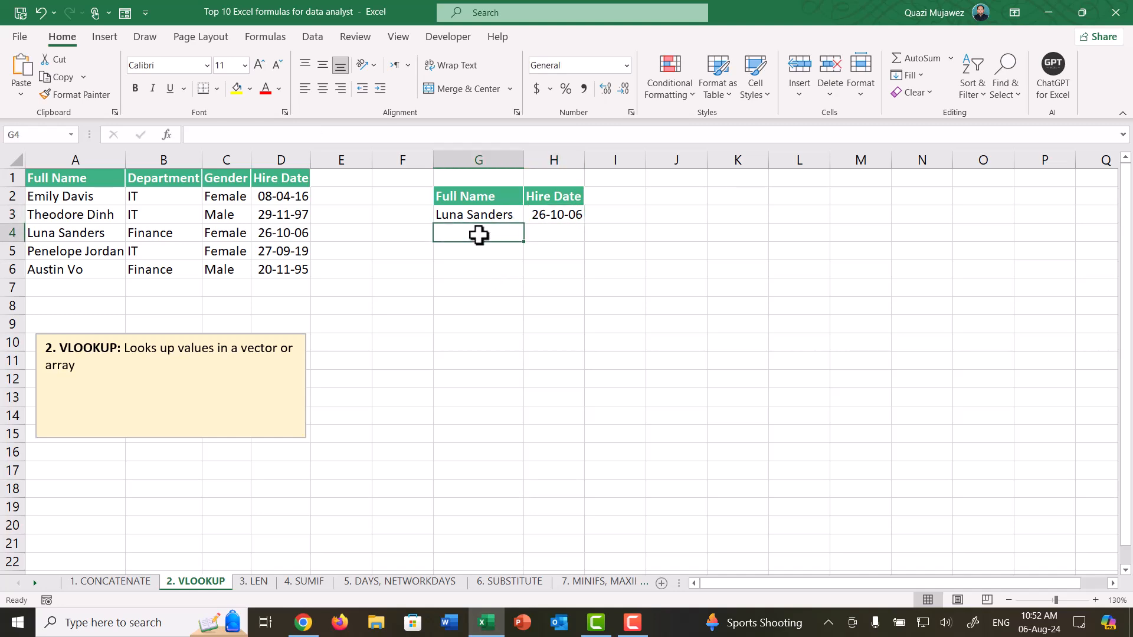
pyautogui.click(451, 215)
pyautogui.click(471, 236)
pyautogui.click(568, 216)
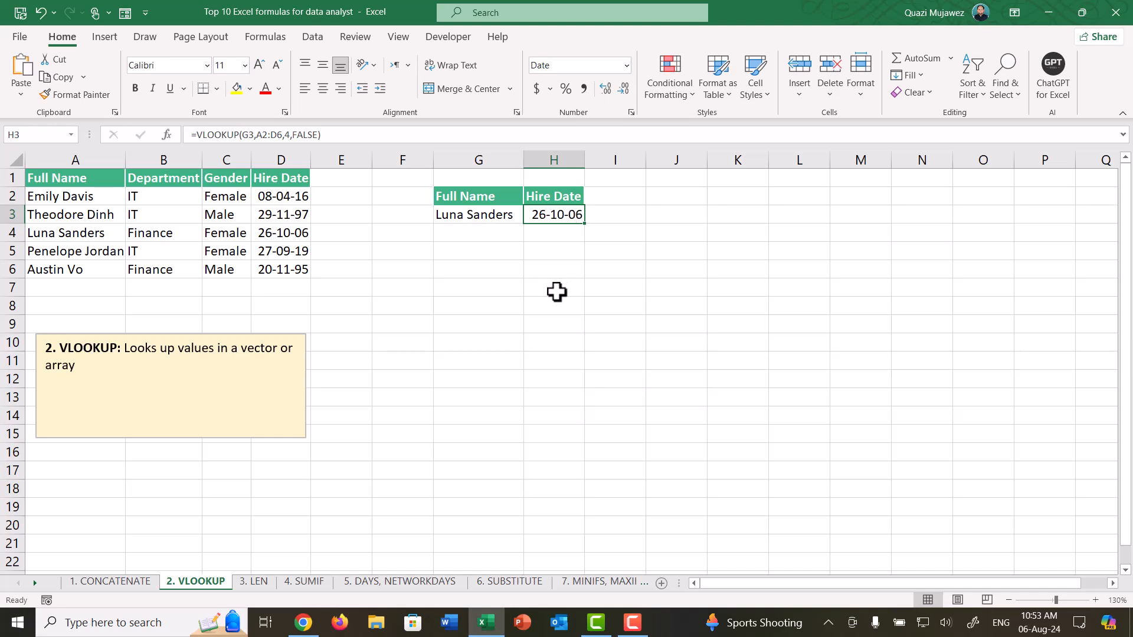
pyautogui.press('Delete')
pyautogui.write('=')
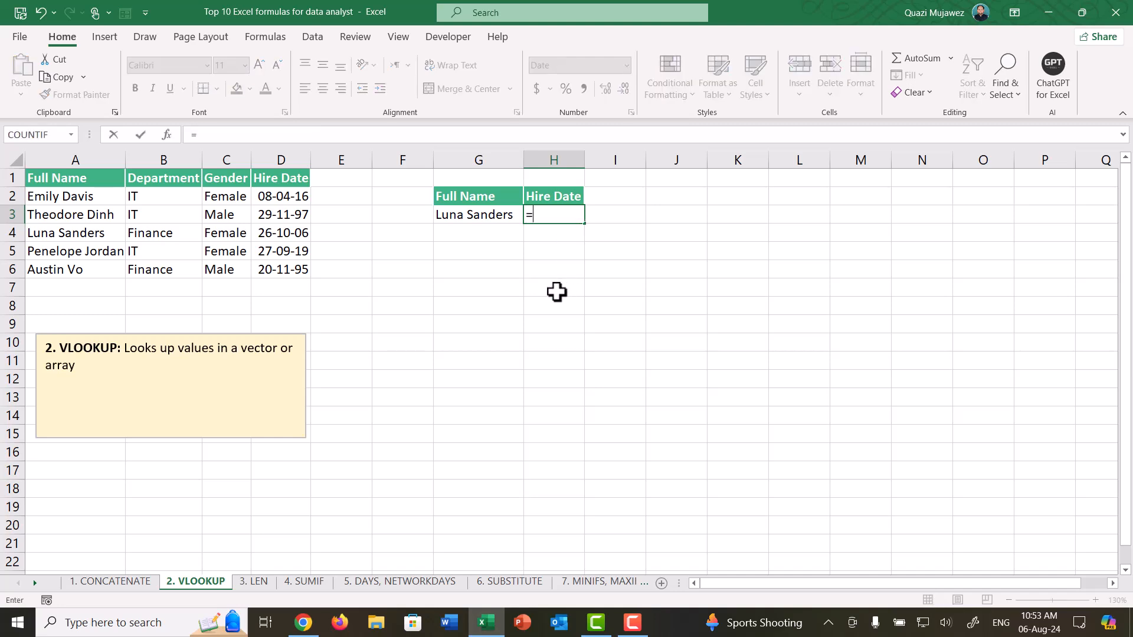
pyautogui.write('vlo')
pyautogui.press('Tab')
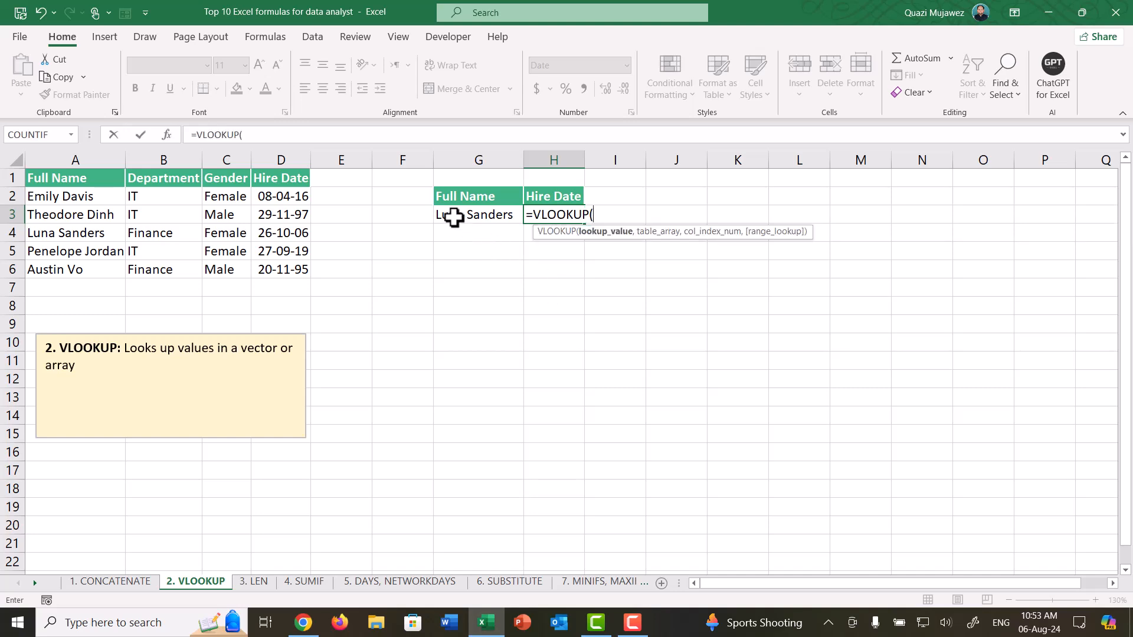
pyautogui.click(453, 217)
pyautogui.write(',')
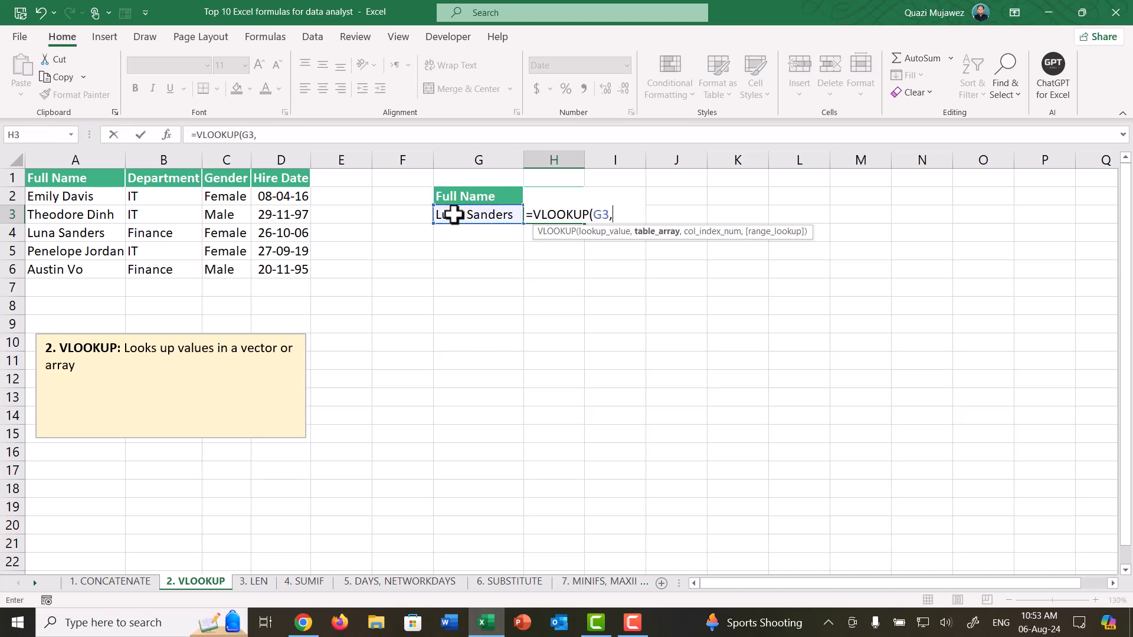
# Step: Complete the VLOOKUP in H3 with table array A2:D6, column index 4 and FALSE for an exact match
pyautogui.click(88, 199)
pyautogui.moveTo(88, 199); pyautogui.dragTo(303, 266)
pyautogui.write(',')
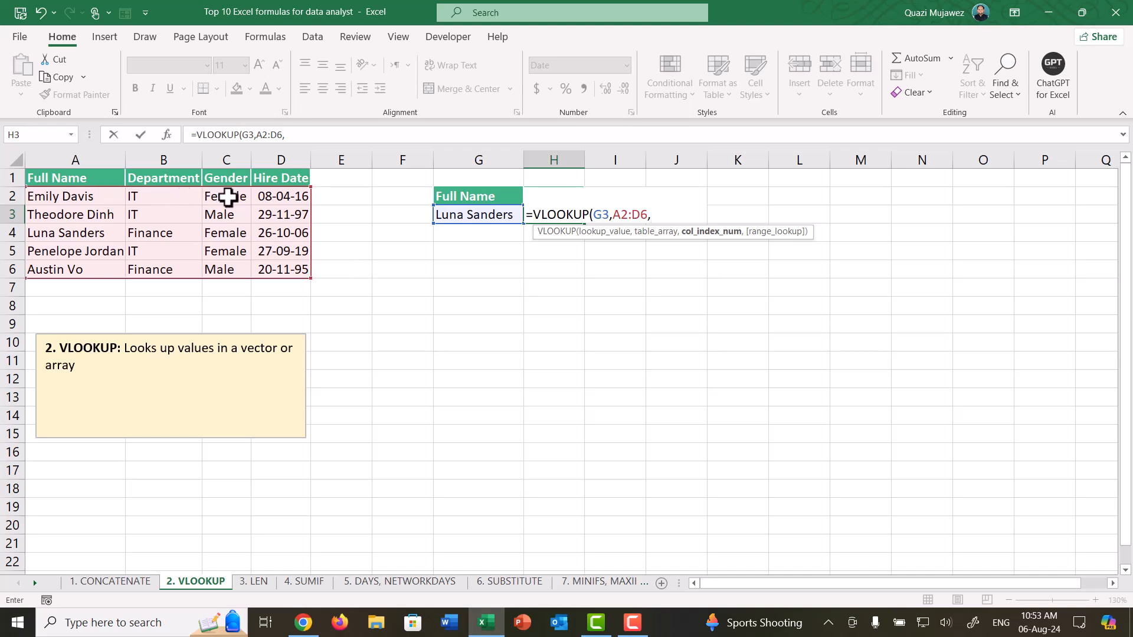
pyautogui.write('4,')
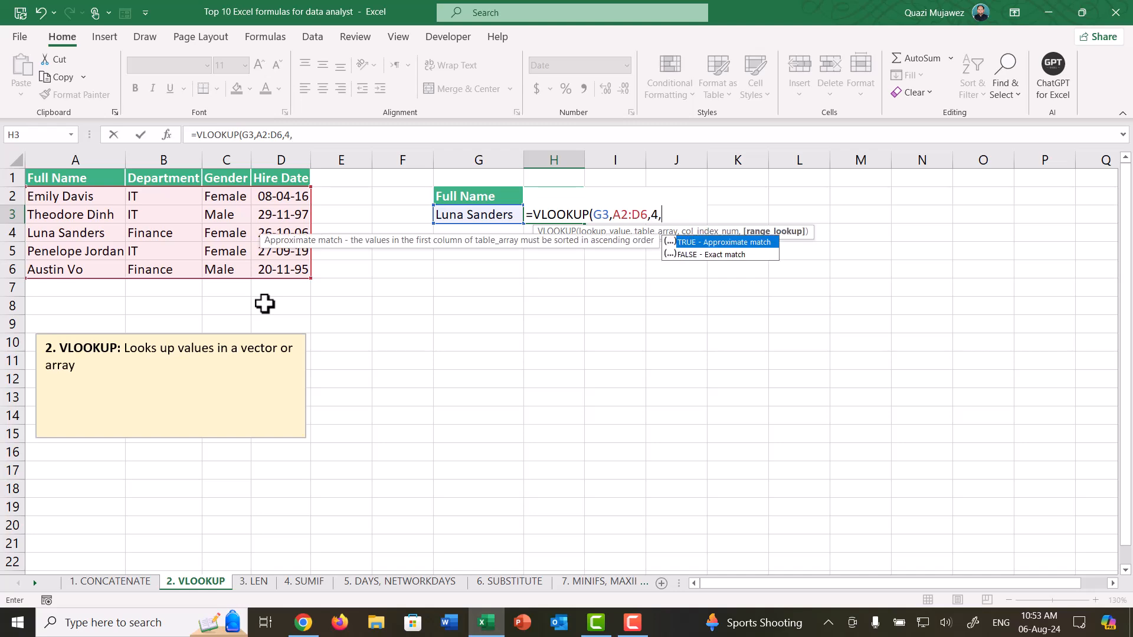
pyautogui.press('Down')
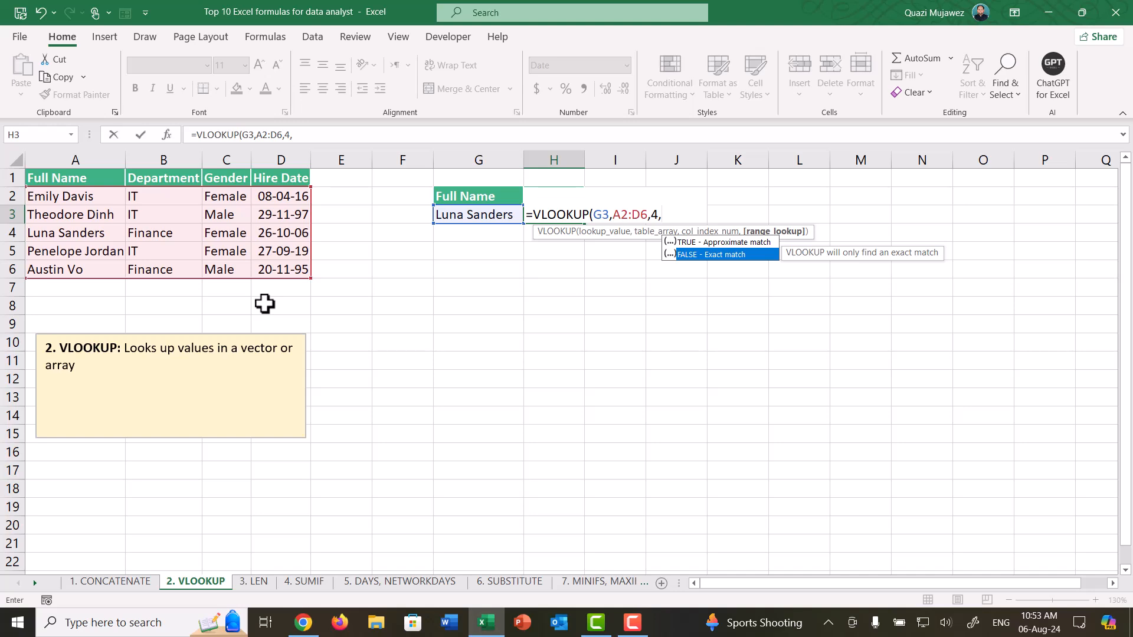
pyautogui.press('Tab')
pyautogui.write(')')
pyautogui.press('Return')
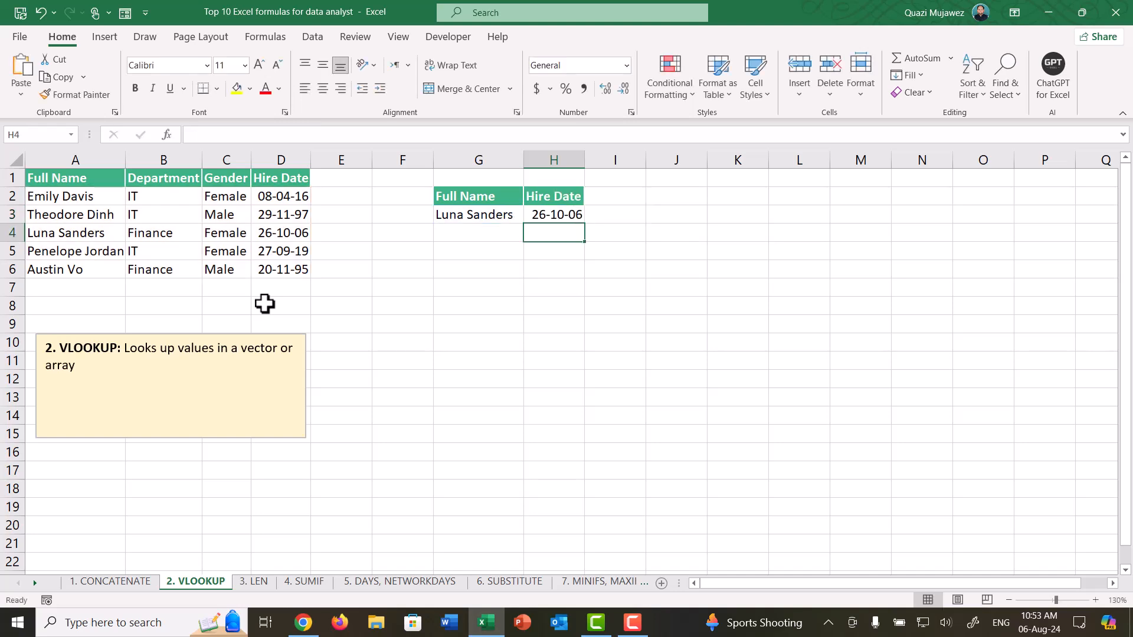
# Step: Change the lookup name in G3 to the employee's full name from A6 and check the Hire Date result
pyautogui.click(483, 219)
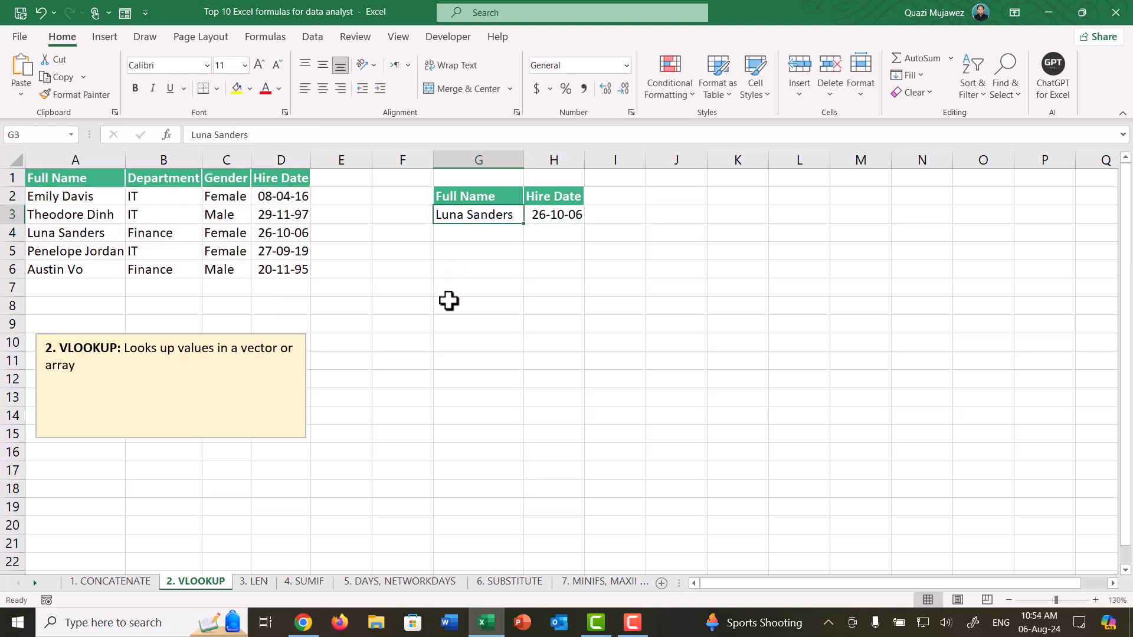
pyautogui.write('Au')
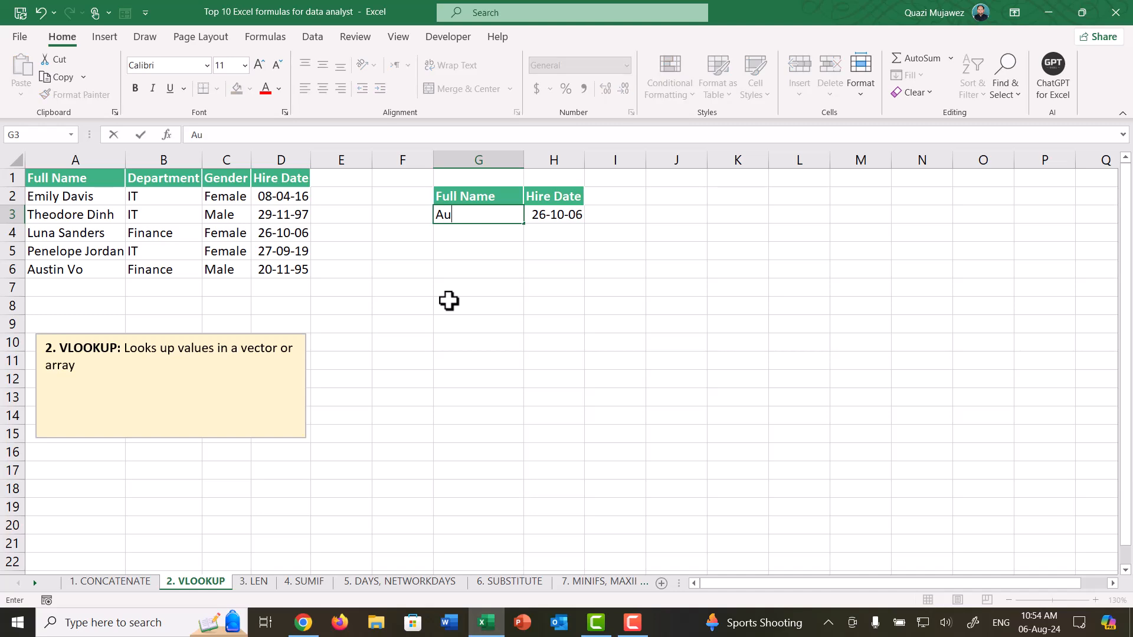
pyautogui.write('stin Vo')
pyautogui.press('Return')
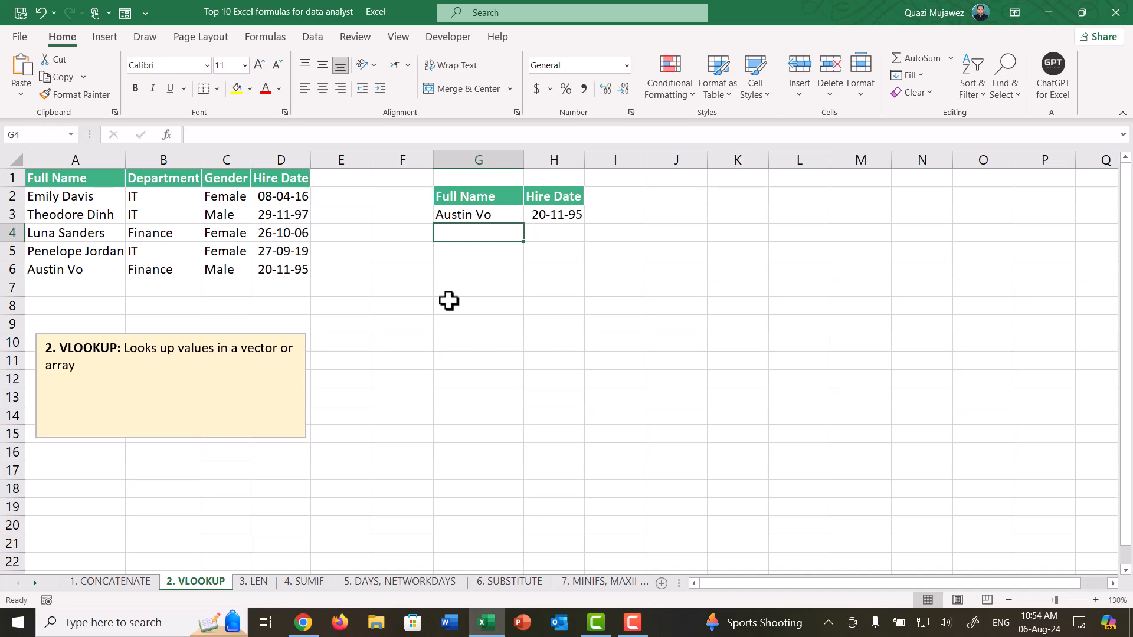
pyautogui.click(531, 217)
pyautogui.click(563, 233)
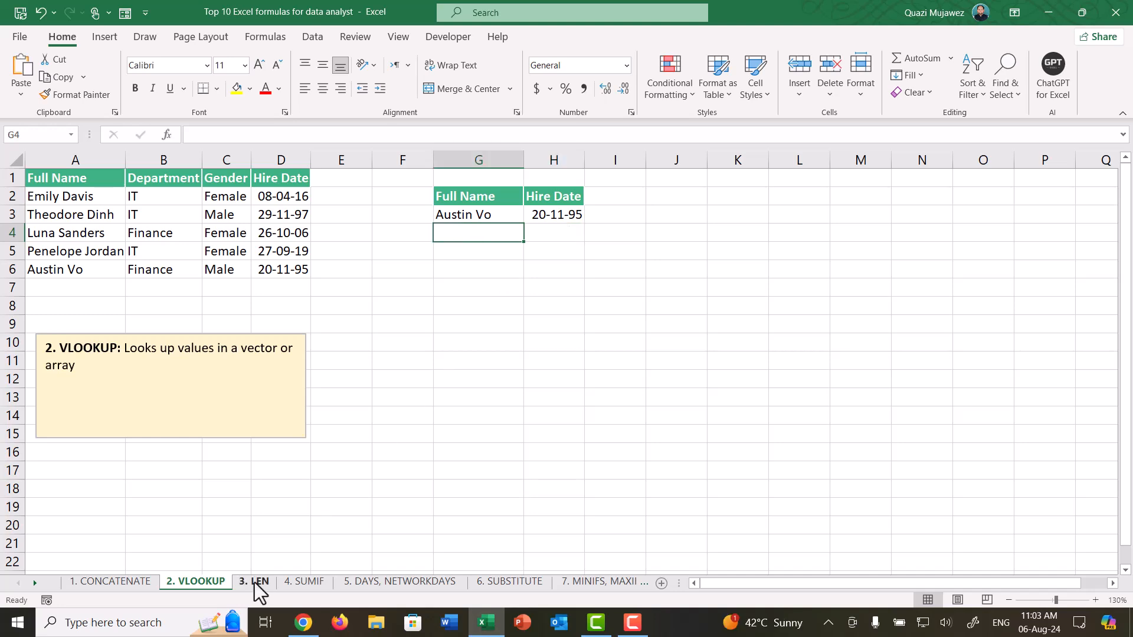
# Step: On the 3. LEN sheet, clear the existing character-count formulas from D2:D6
pyautogui.click(254, 583)
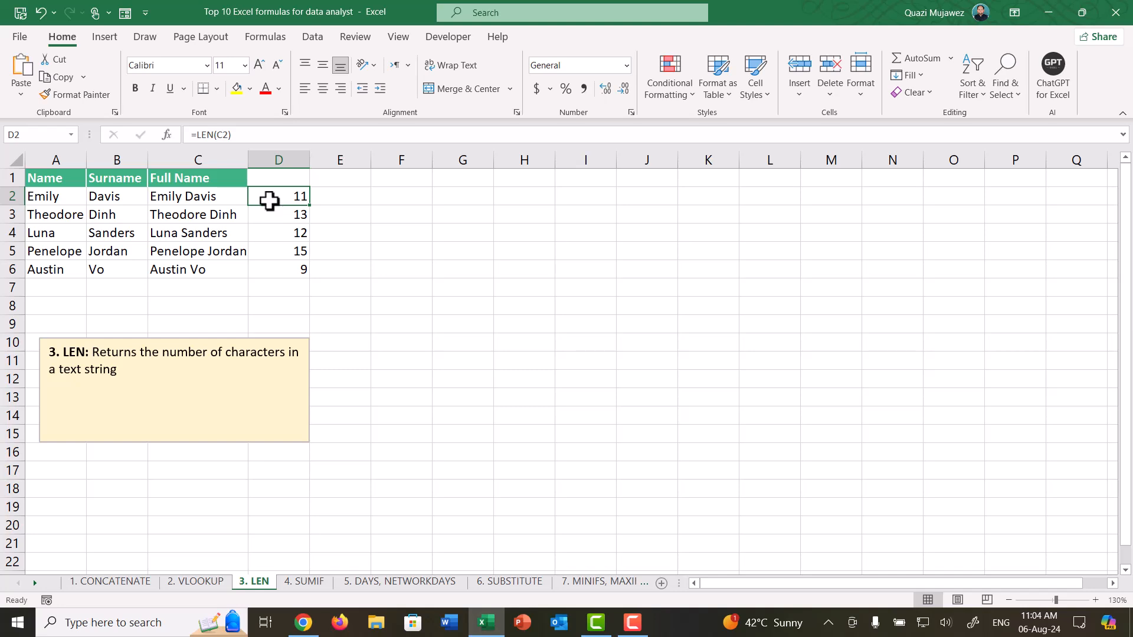
pyautogui.click(239, 197)
pyautogui.click(283, 198)
pyautogui.click(232, 198)
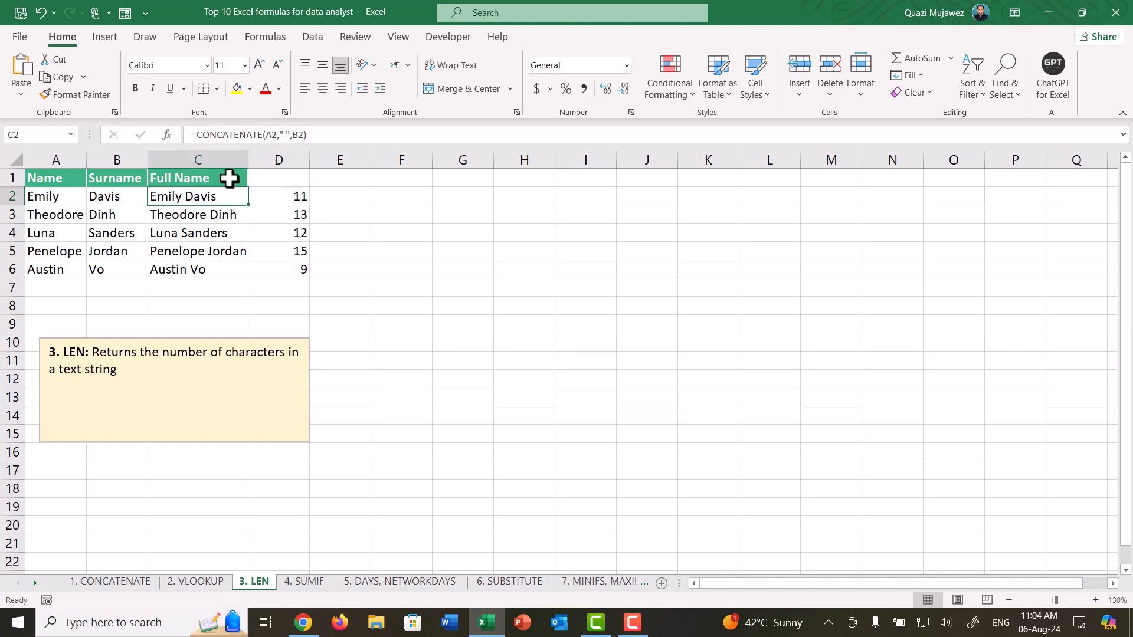
pyautogui.click(277, 197)
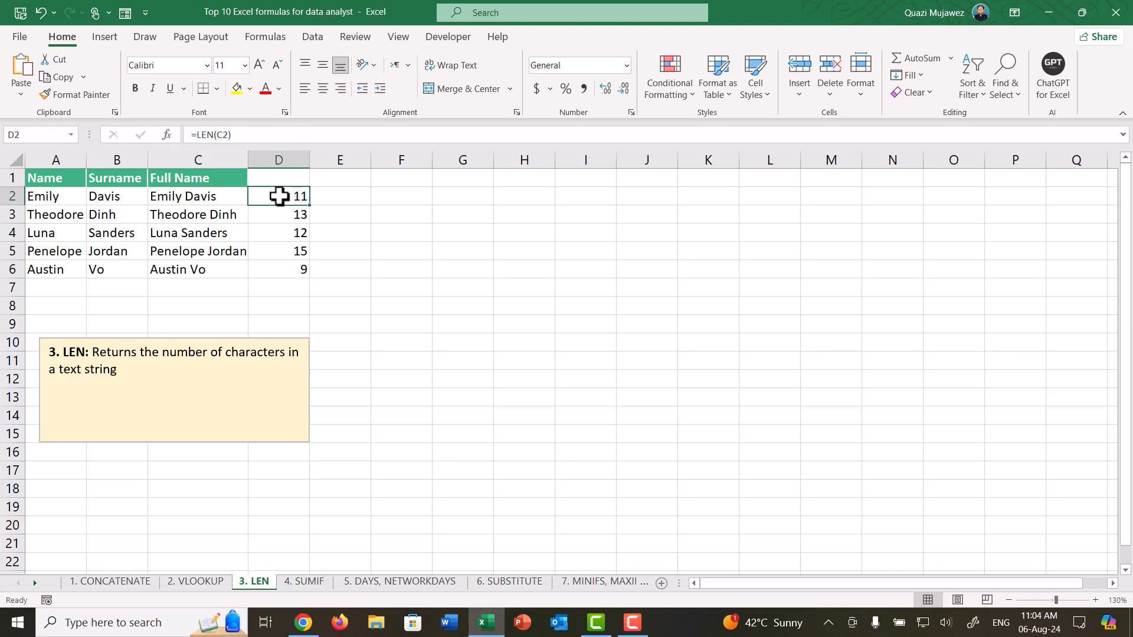
pyautogui.moveTo(279, 197); pyautogui.dragTo(280, 269)
pyautogui.press('Delete')
# Step: Enter =LEN(C2) in D2 to count the full name's characters and fill it down through D6
pyautogui.click(278, 196)
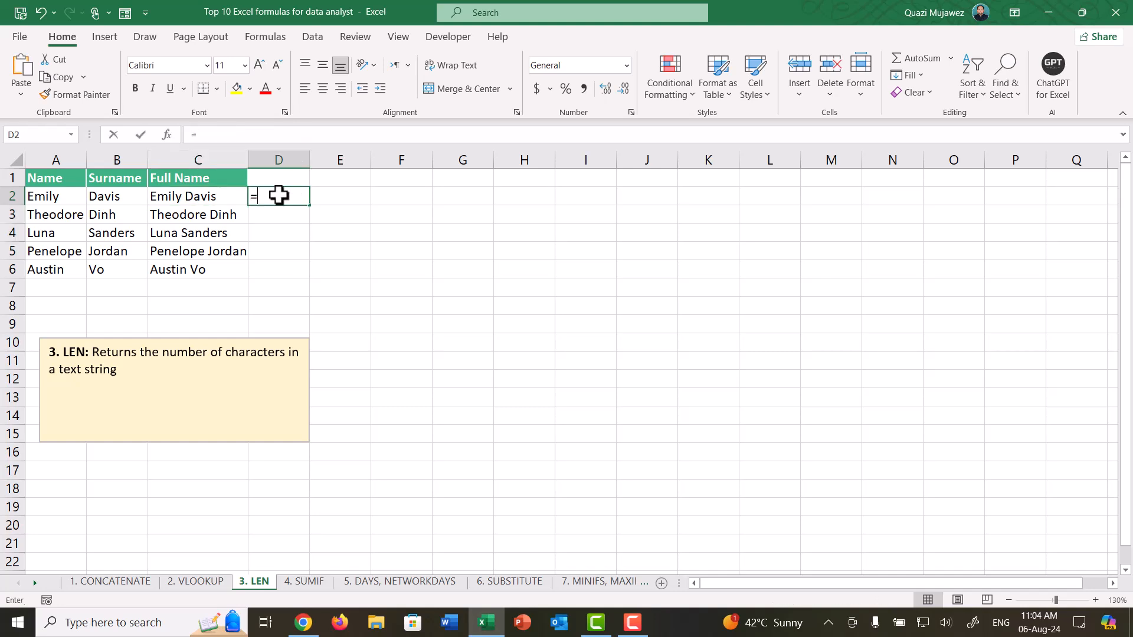
pyautogui.write('=LEN(')
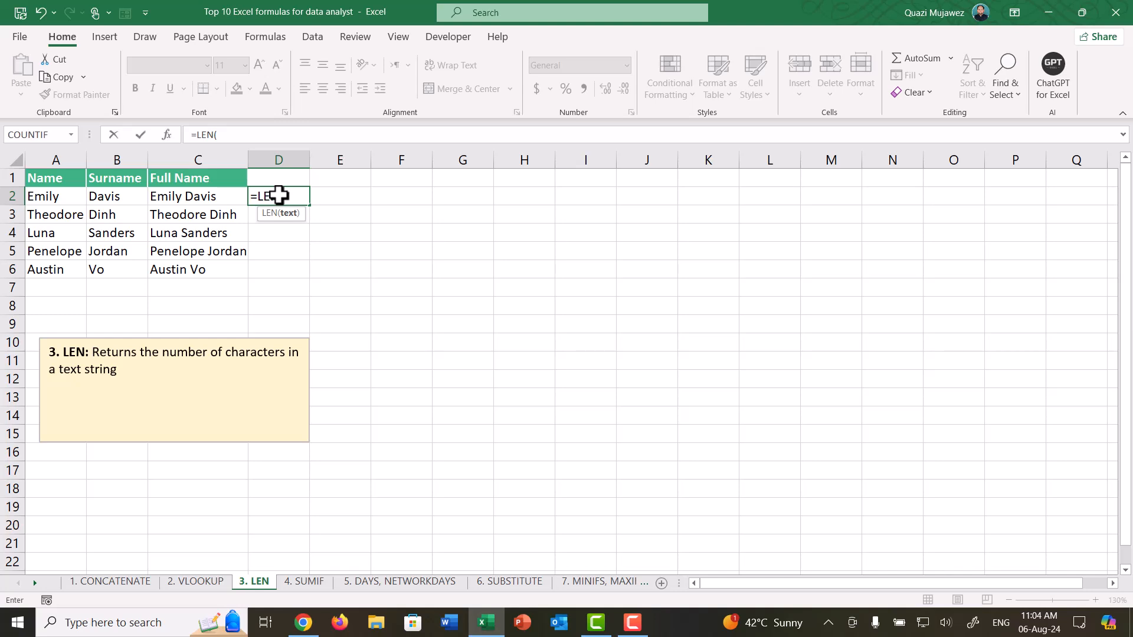
pyautogui.click(228, 196)
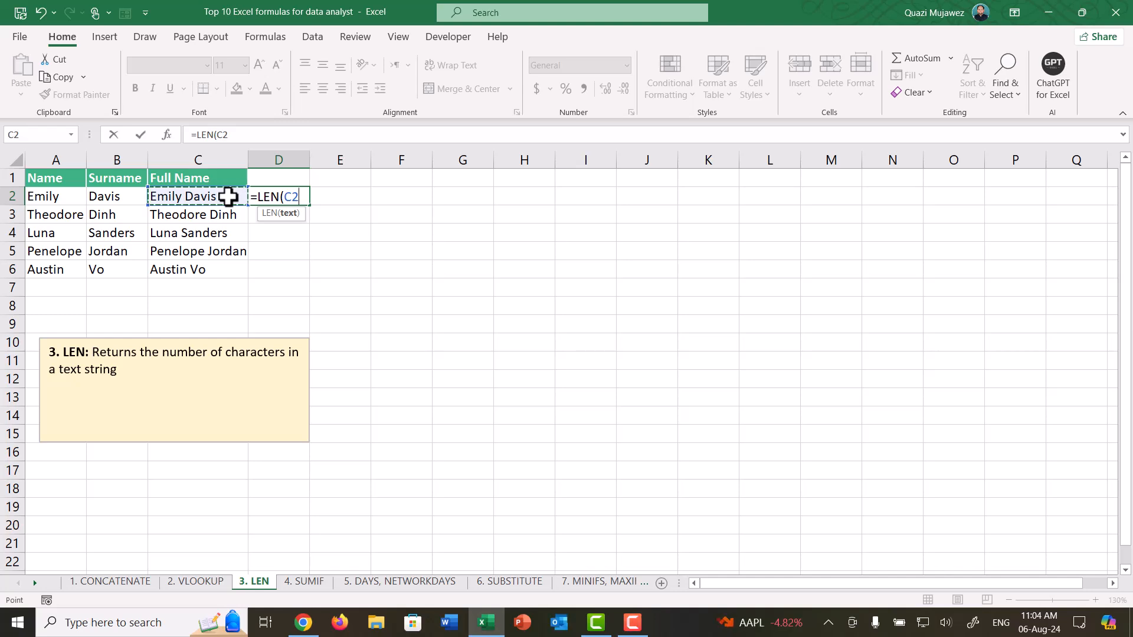
pyautogui.write(')')
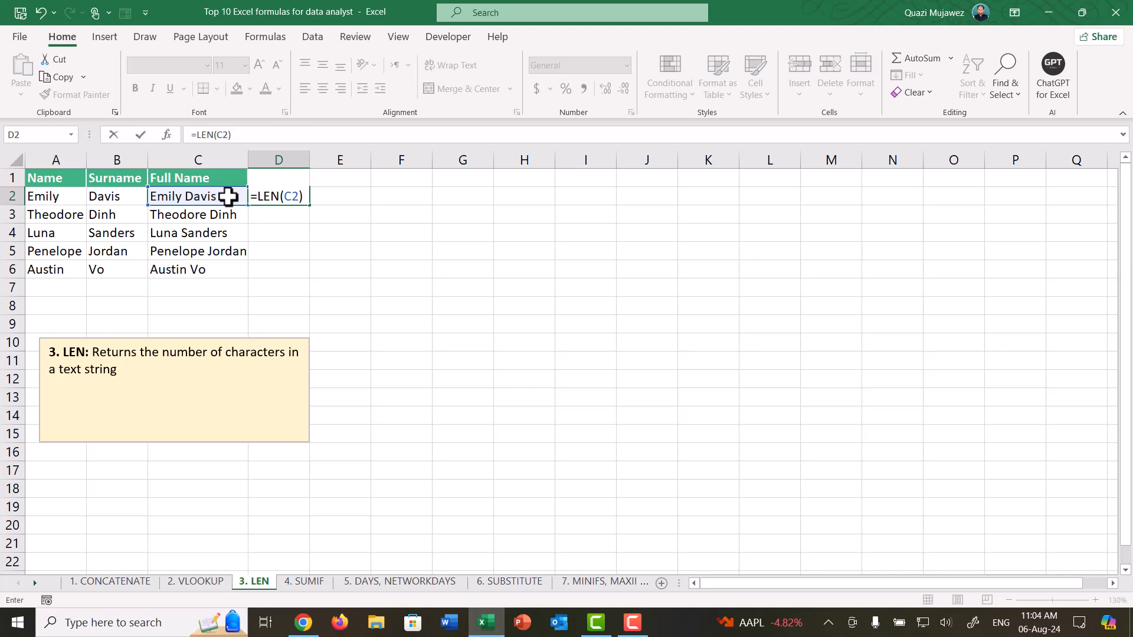
pyautogui.press('Return')
pyautogui.press('Up')
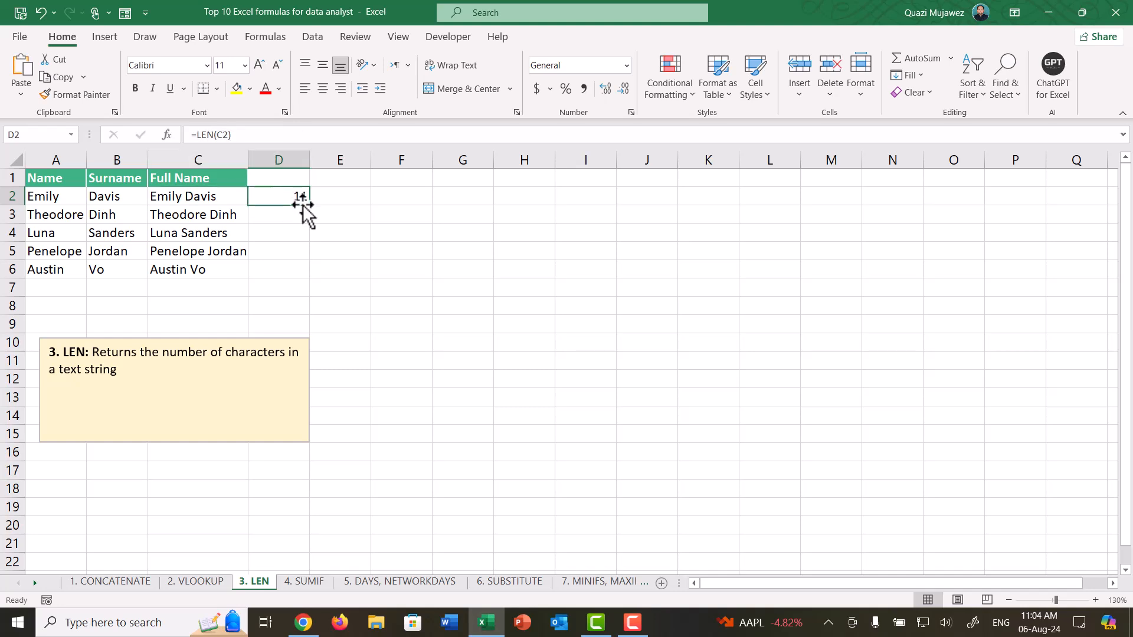
pyautogui.moveTo(310, 208); pyautogui.dragTo(308, 280)
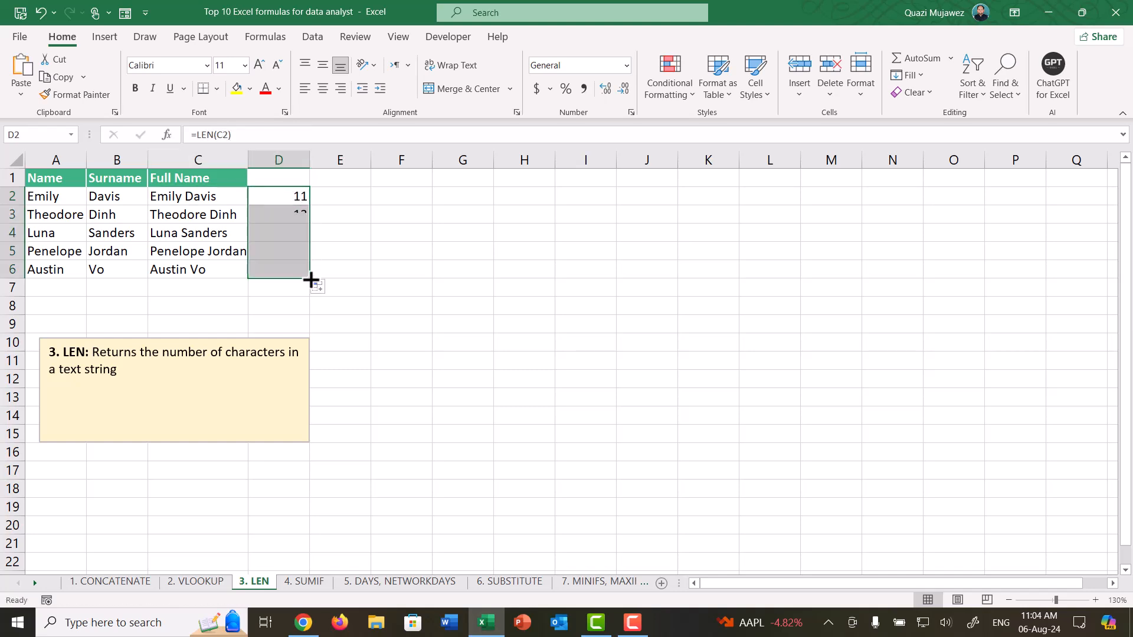
# Step: On the 4. SUMIF sheet, clear the existing formula from B1
pyautogui.click(271, 271)
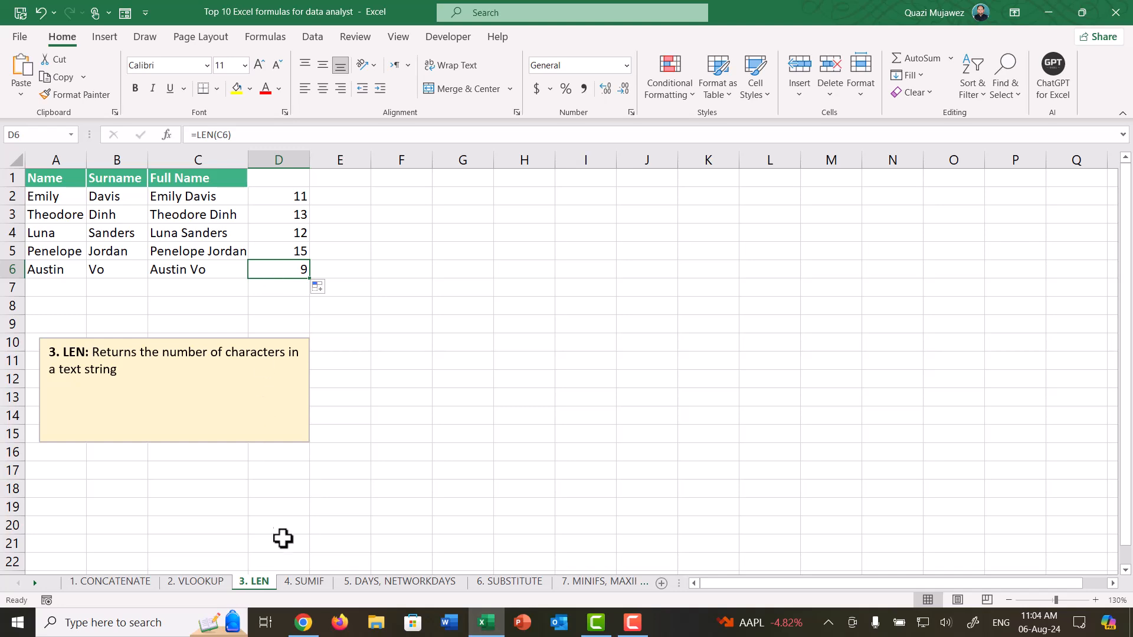
pyautogui.click(305, 585)
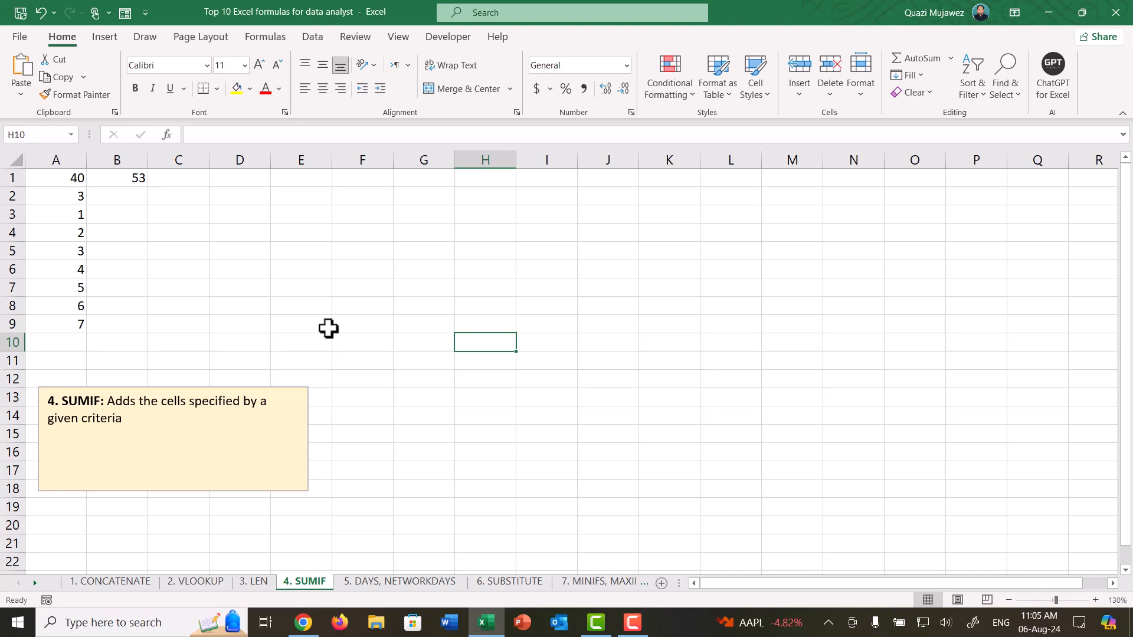
pyautogui.click(105, 179)
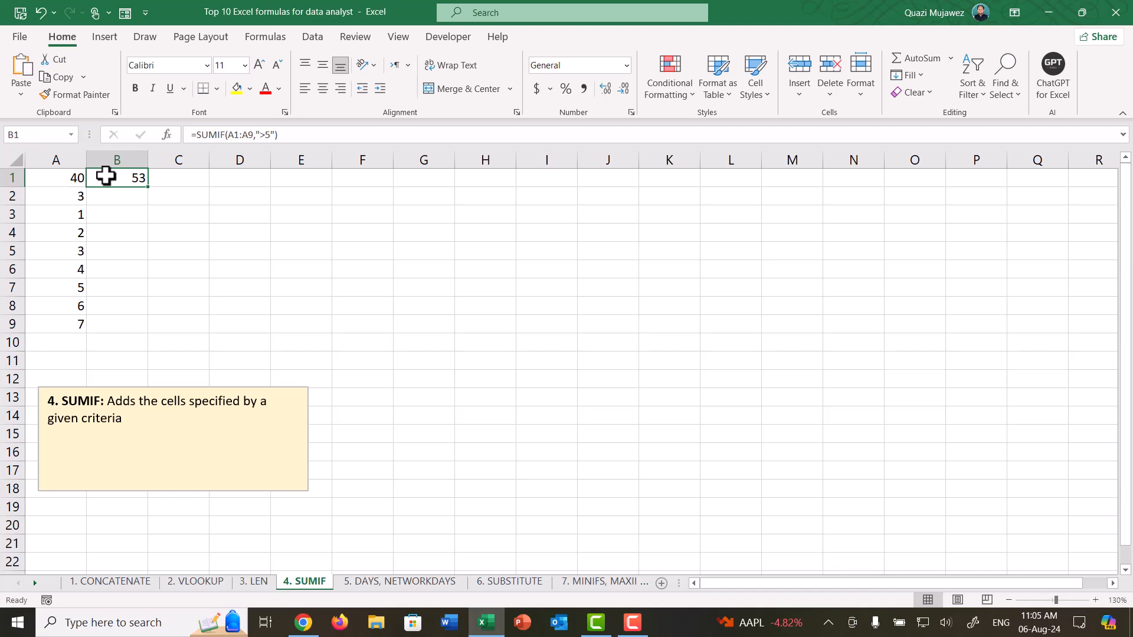
pyautogui.press('Delete')
# Step: Enter =SUMIF(A1:A9,">5") in B1 to add only the column A values greater than 5
pyautogui.write('=sum')
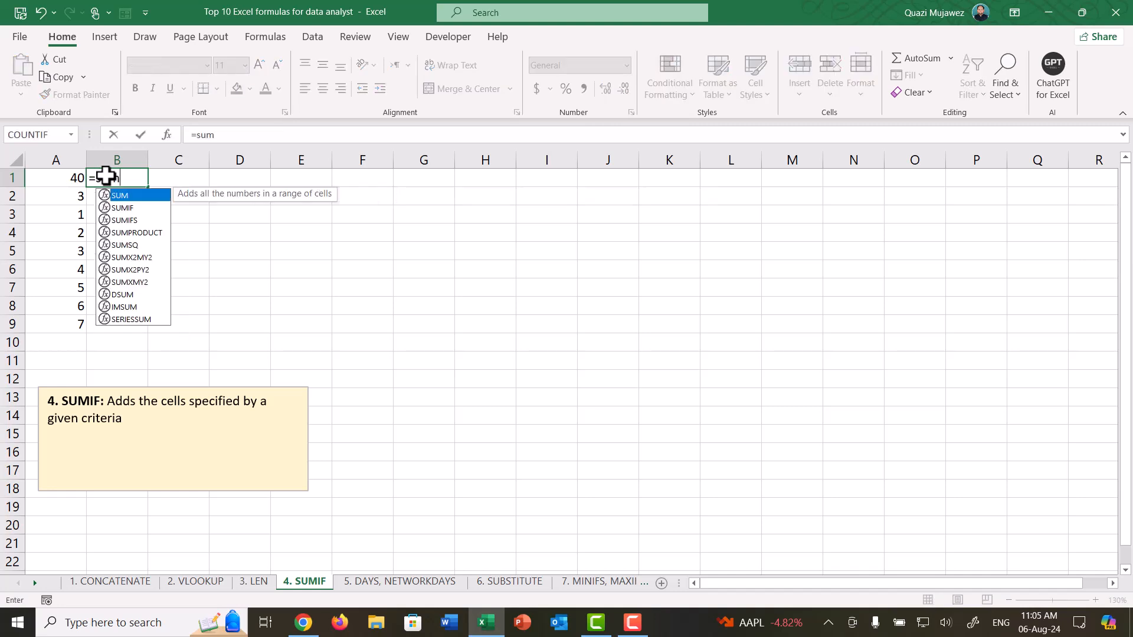
pyautogui.press('Down')
pyautogui.press('Tab')
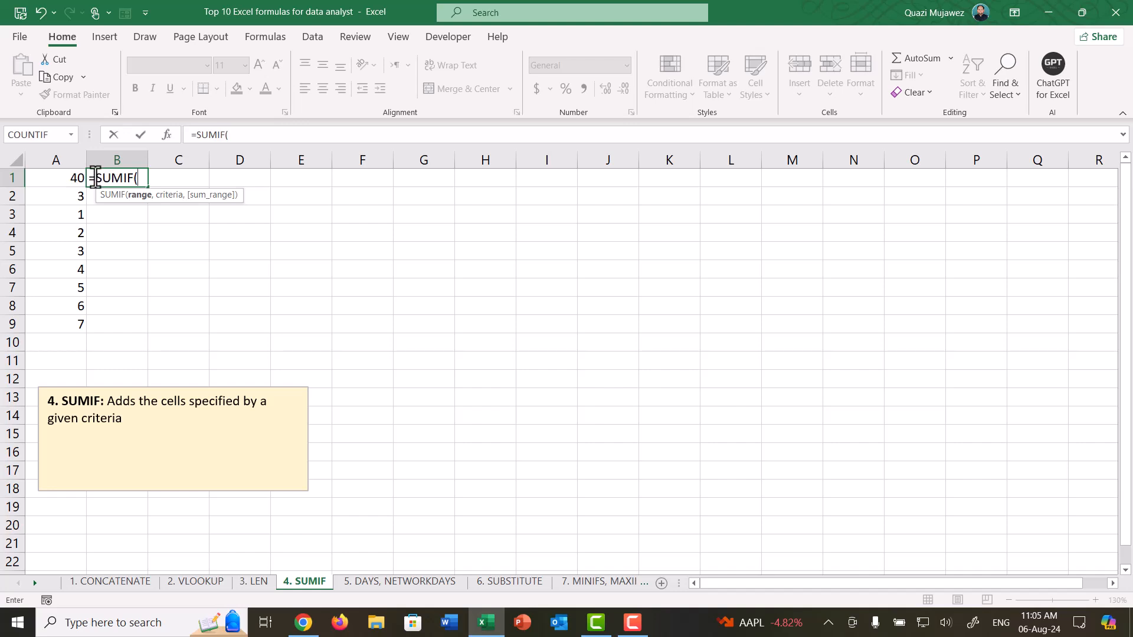
pyautogui.click(49, 179)
pyautogui.moveTo(49, 179); pyautogui.dragTo(30, 321)
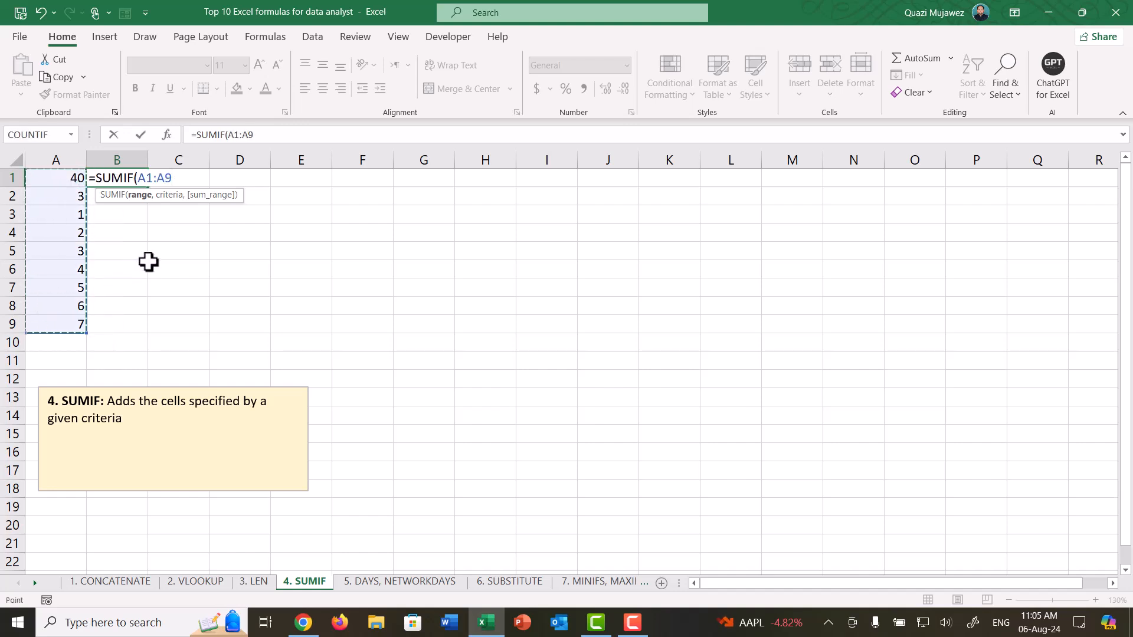
pyautogui.write(',')
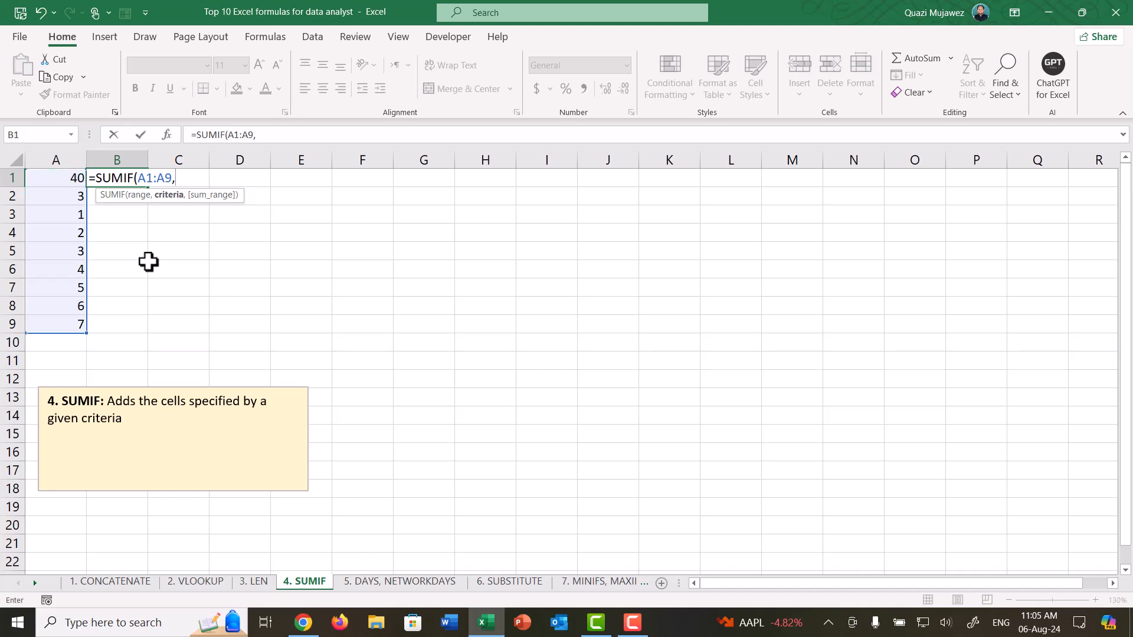
pyautogui.write('">"")')
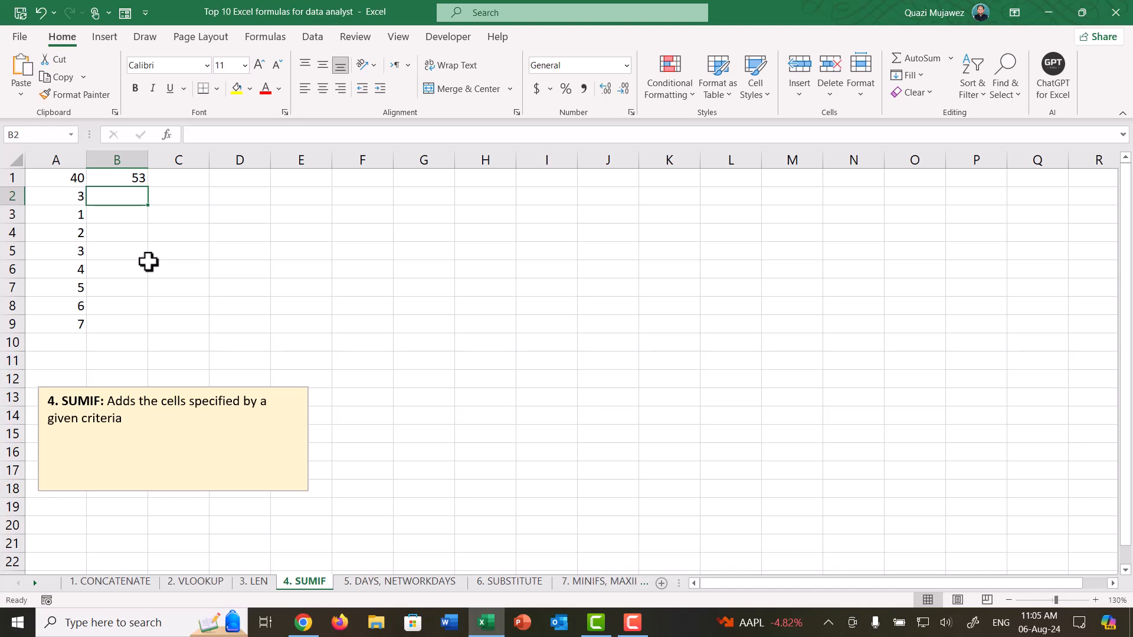
pyautogui.click(107, 177)
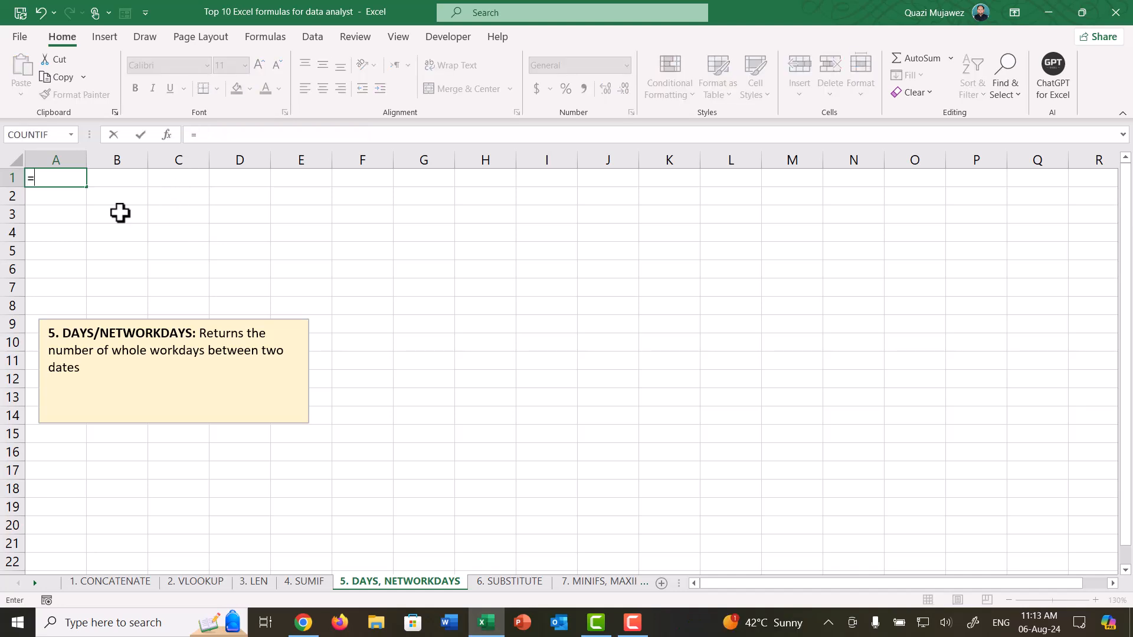
# Step: In A1 of the 5. DAYS, NETWORKDAYS sheet, enter =NETWORKDAYS("06/08/2023","06/08/2024") to count the workdays between the two dates
pyautogui.write('net')
pyautogui.press('Tab')
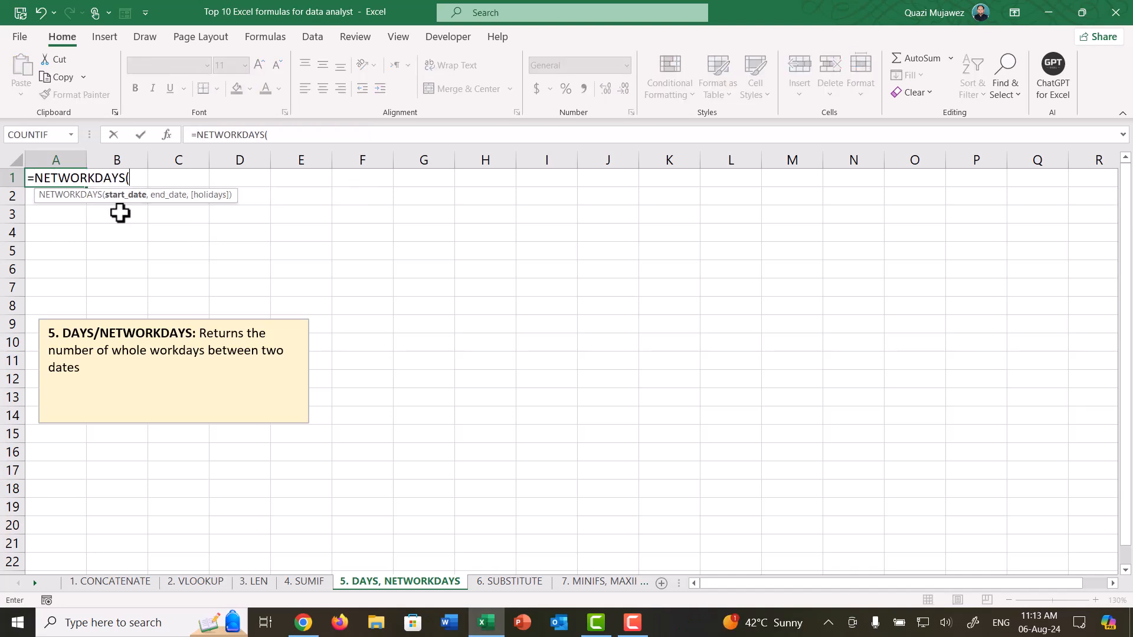
pyautogui.write('"')
pyautogui.write('06/08/202')
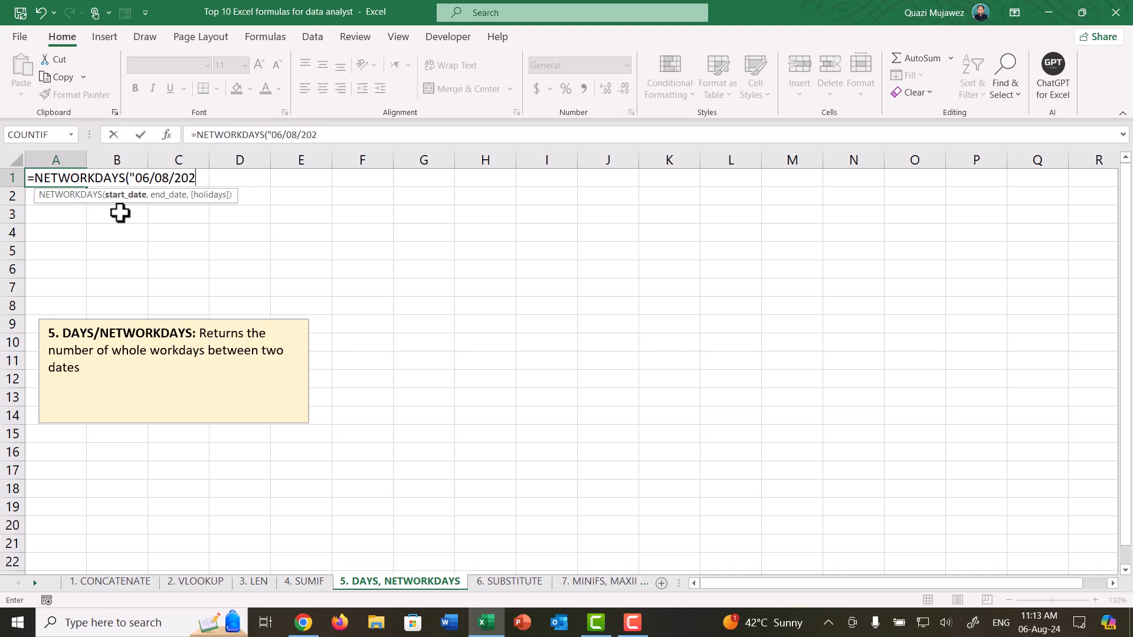
pyautogui.write('3",')
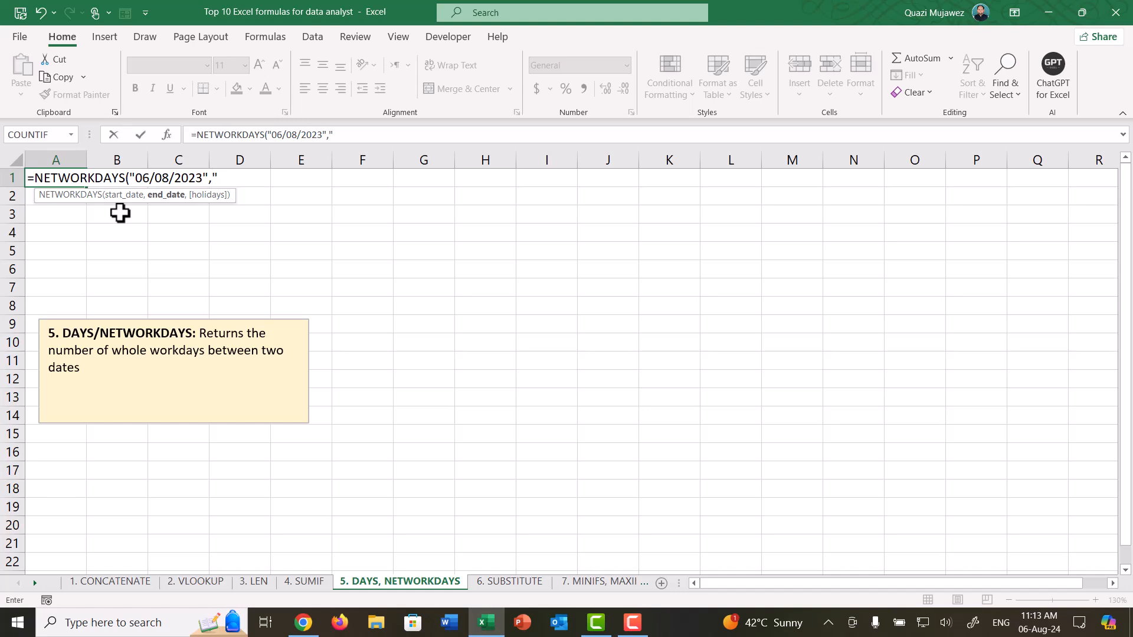
pyautogui.write('"06/08/2024")')
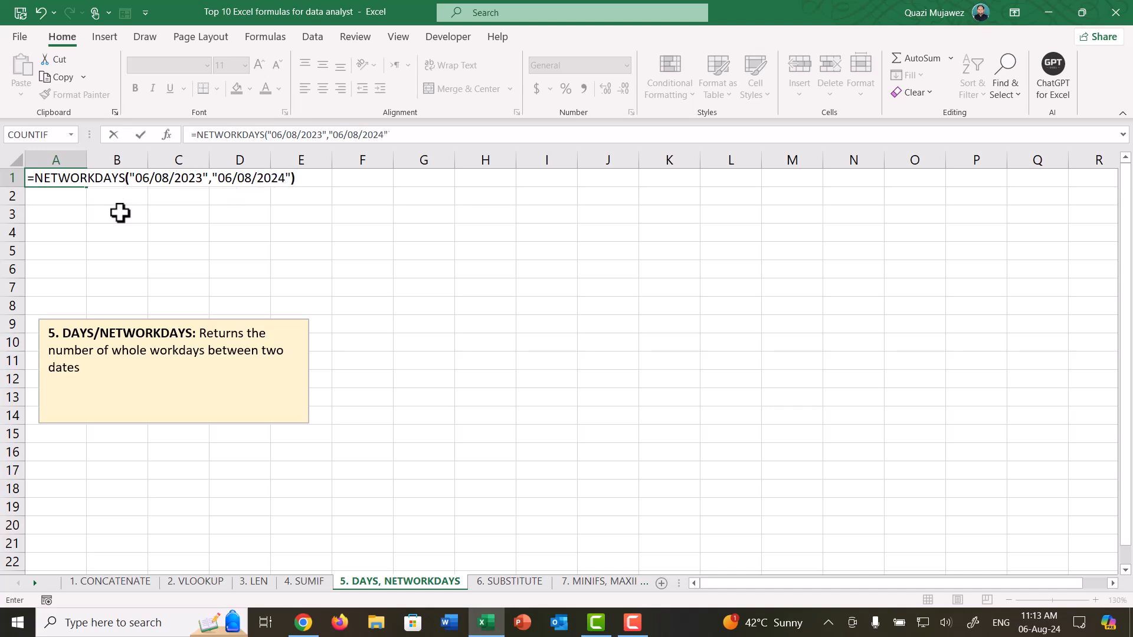
pyautogui.press('Return')
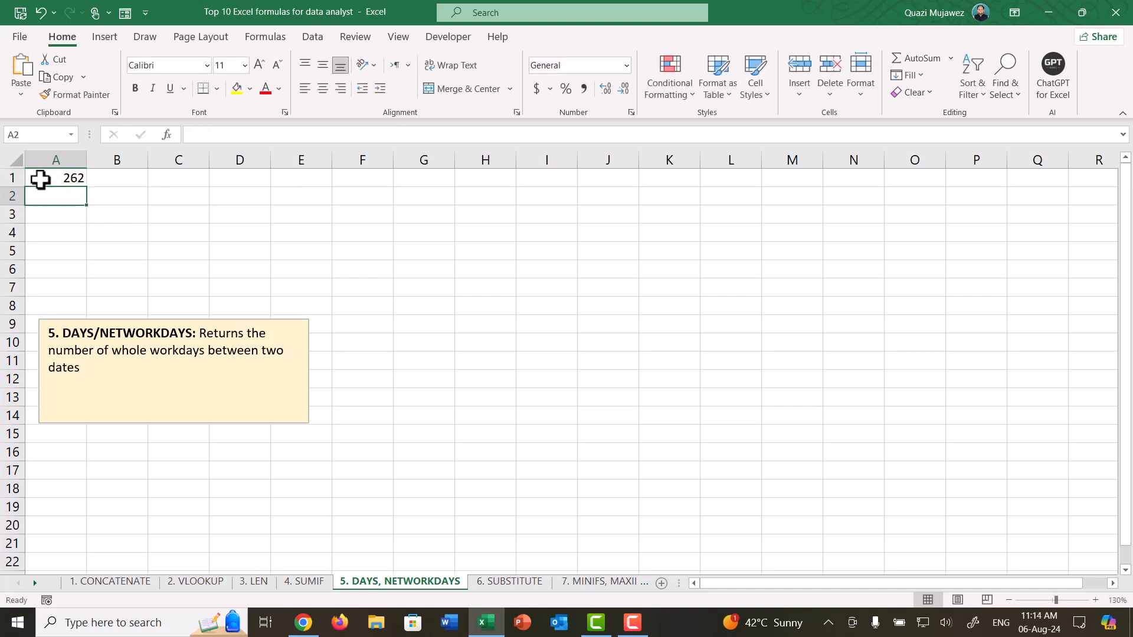
pyautogui.click(45, 179)
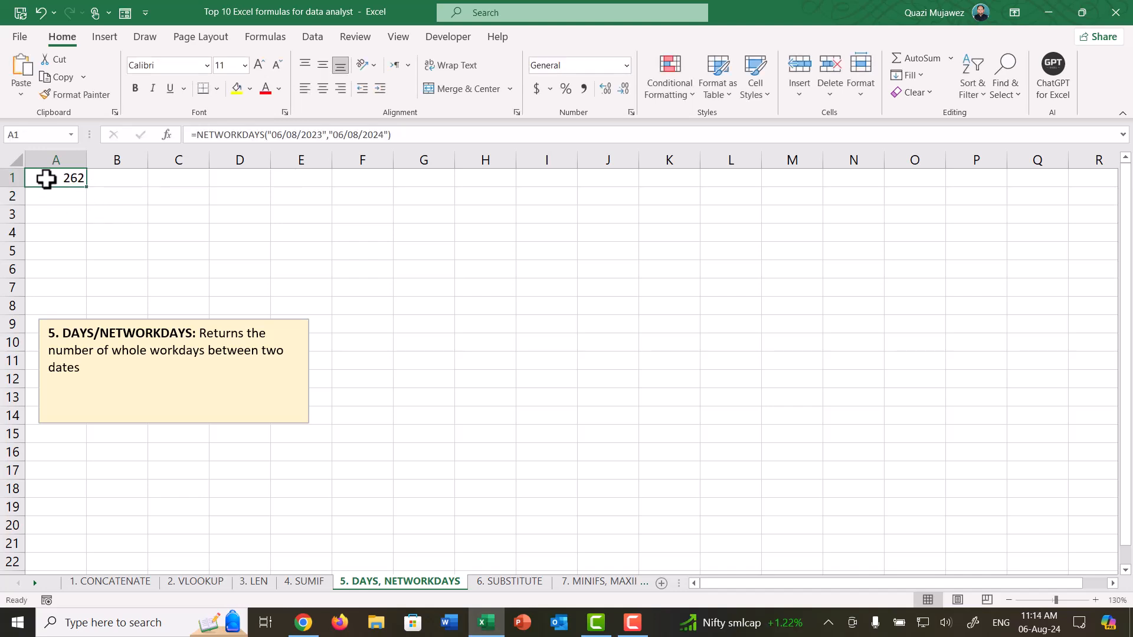
# Step: On the 6. SUBSTITUTE sheet, enter =SUBSTITUTE(A1,"t","b") in B1 to replace every t in A1 with b
pyautogui.hotkey('ctrl', 'pagedown')
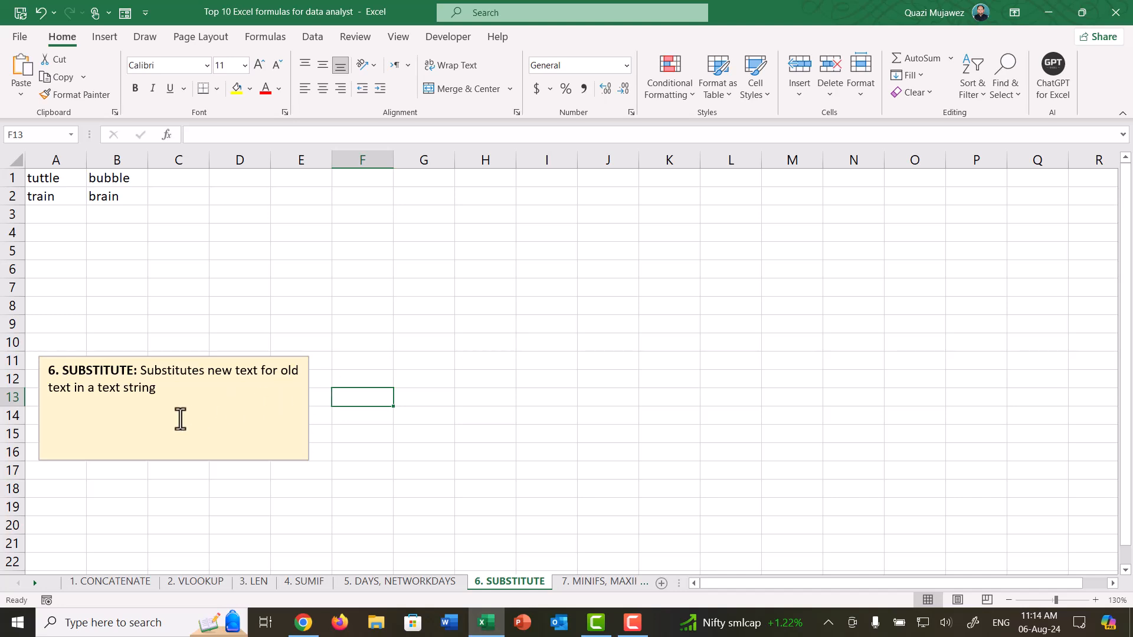
pyautogui.click(119, 178)
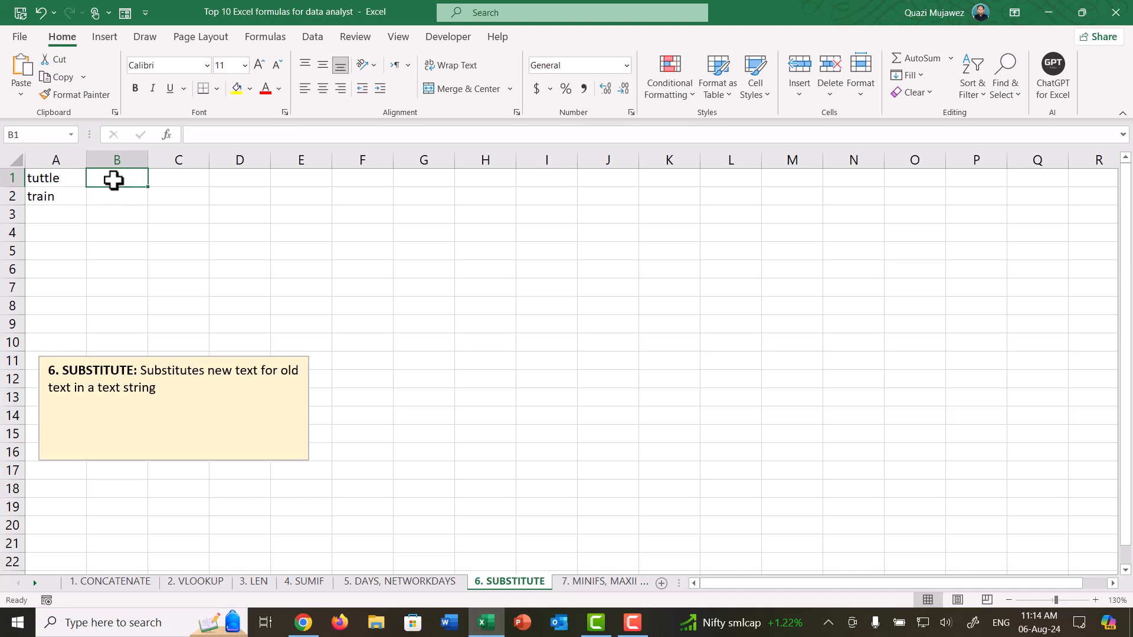
pyautogui.write('=')
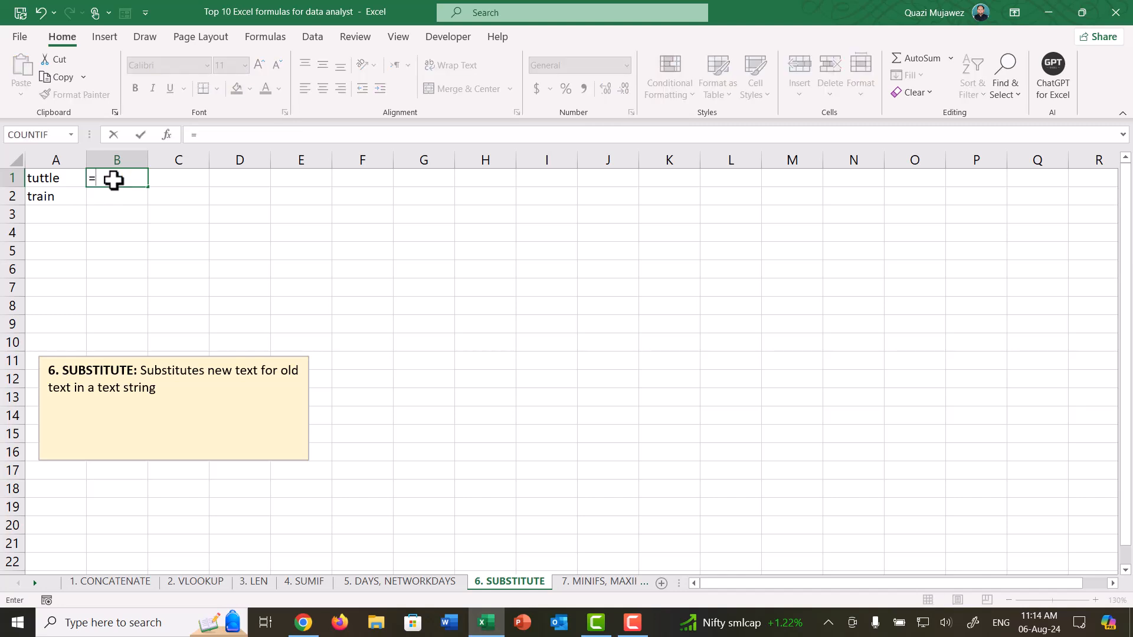
pyautogui.write('subs')
pyautogui.press('Tab')
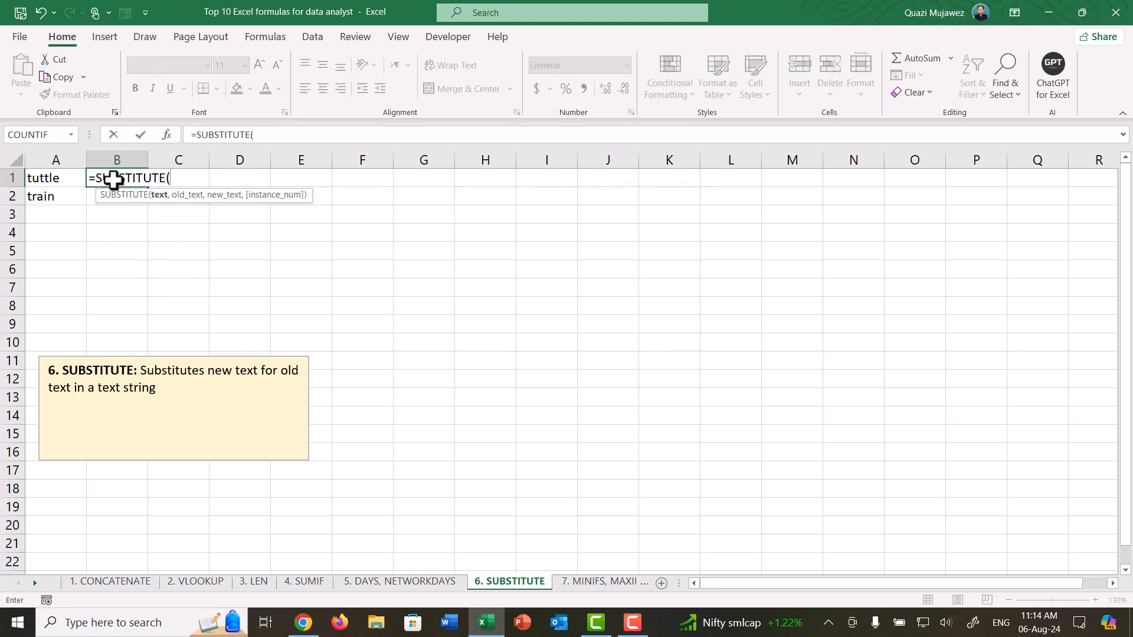
pyautogui.click(62, 178)
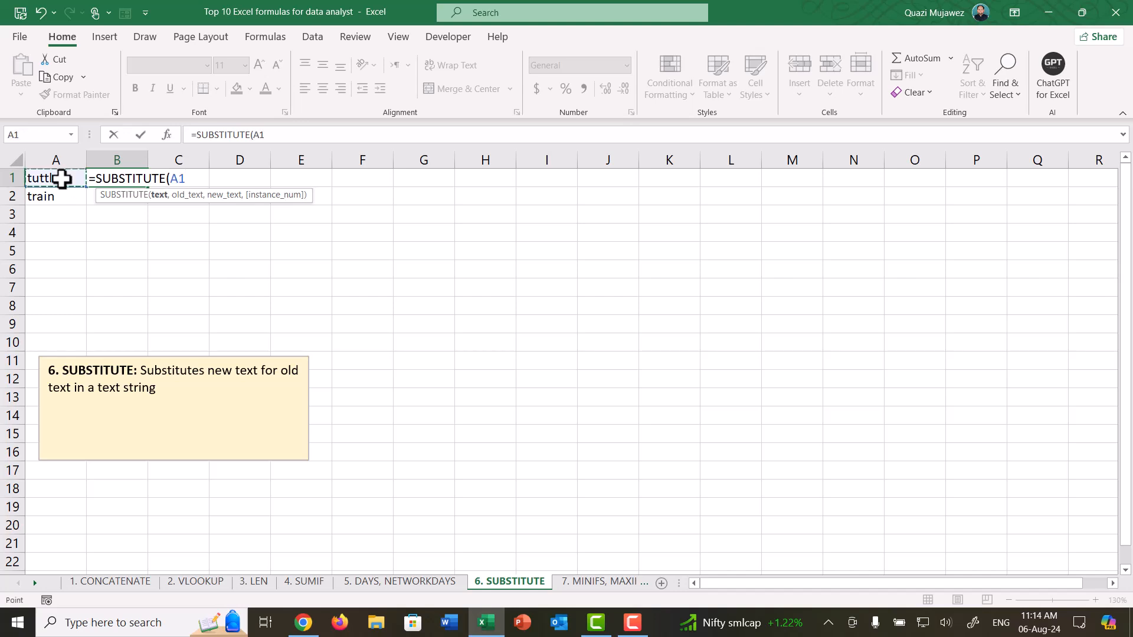
pyautogui.write(',"')
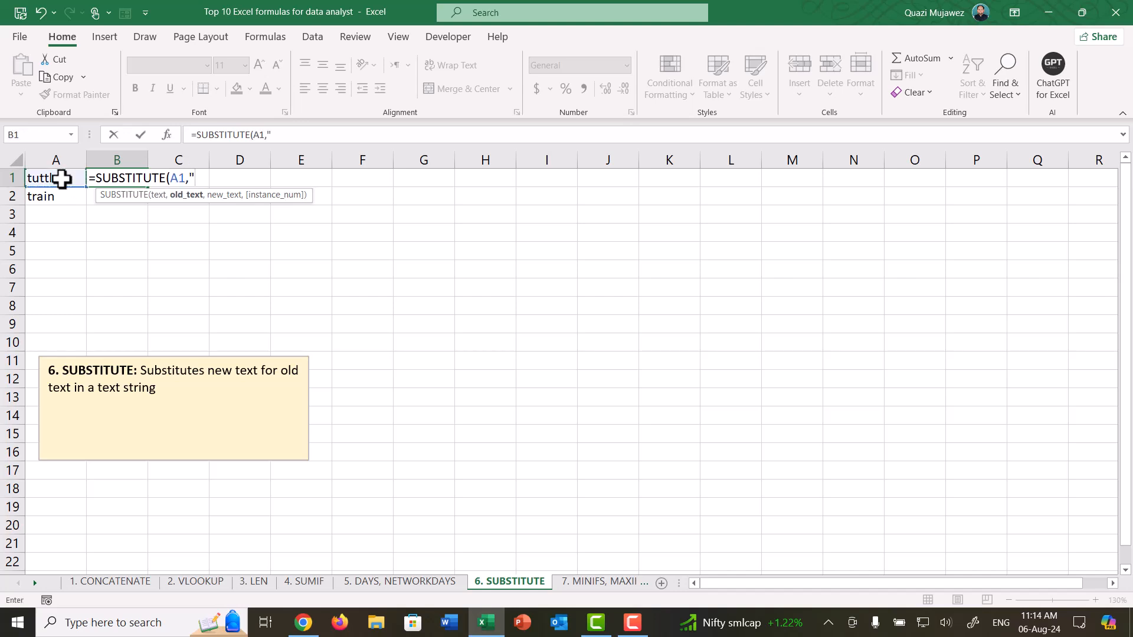
pyautogui.write('t"')
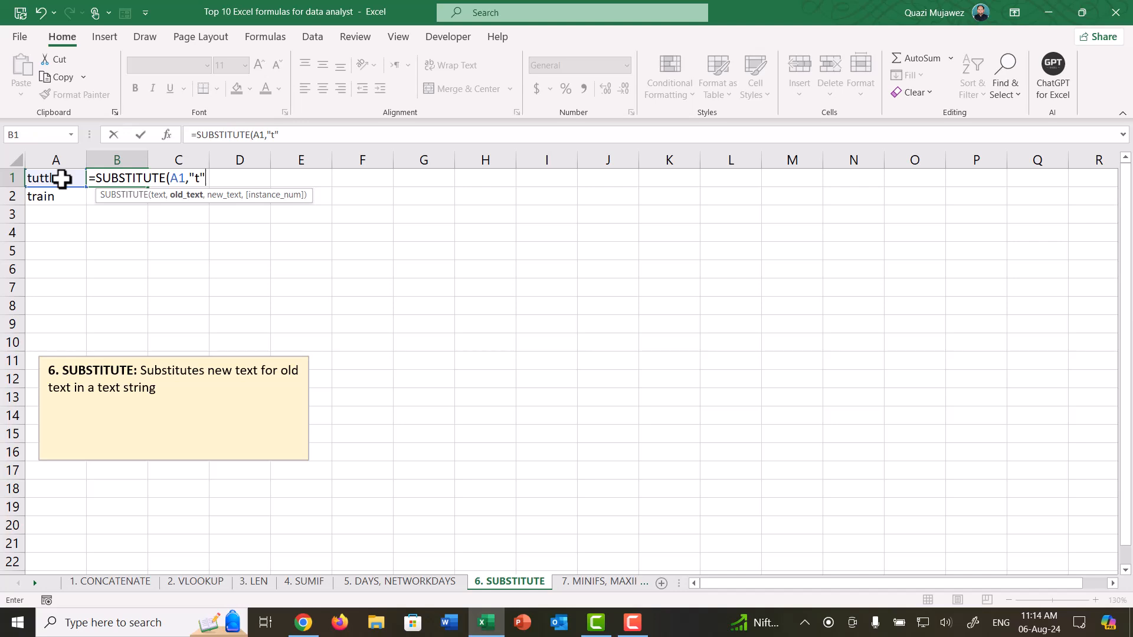
pyautogui.write(',"')
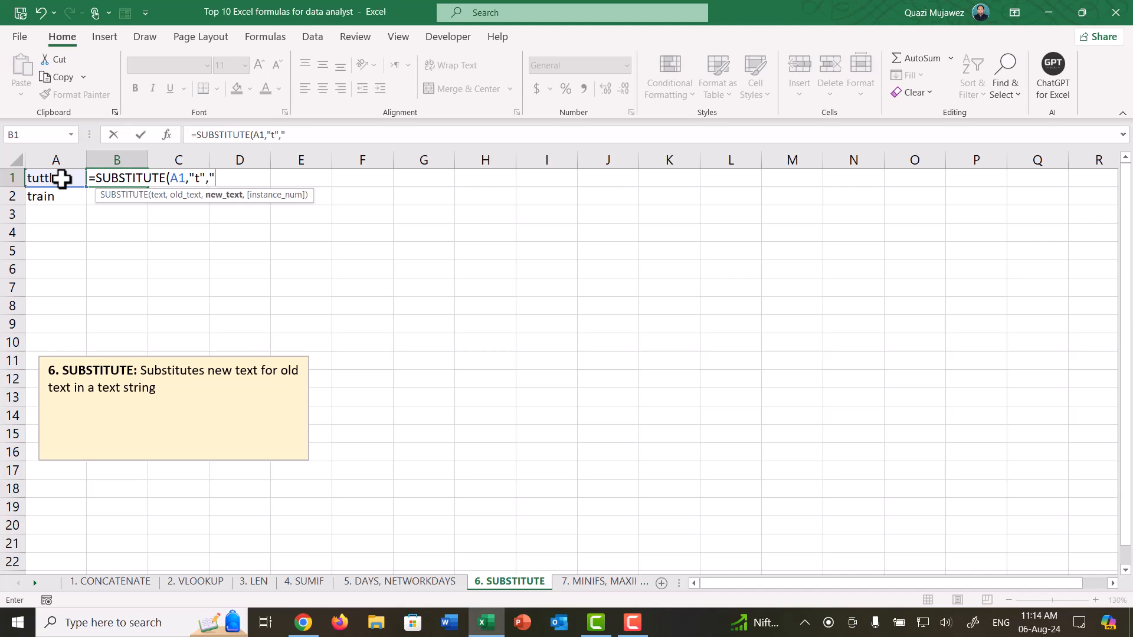
pyautogui.write('b")')
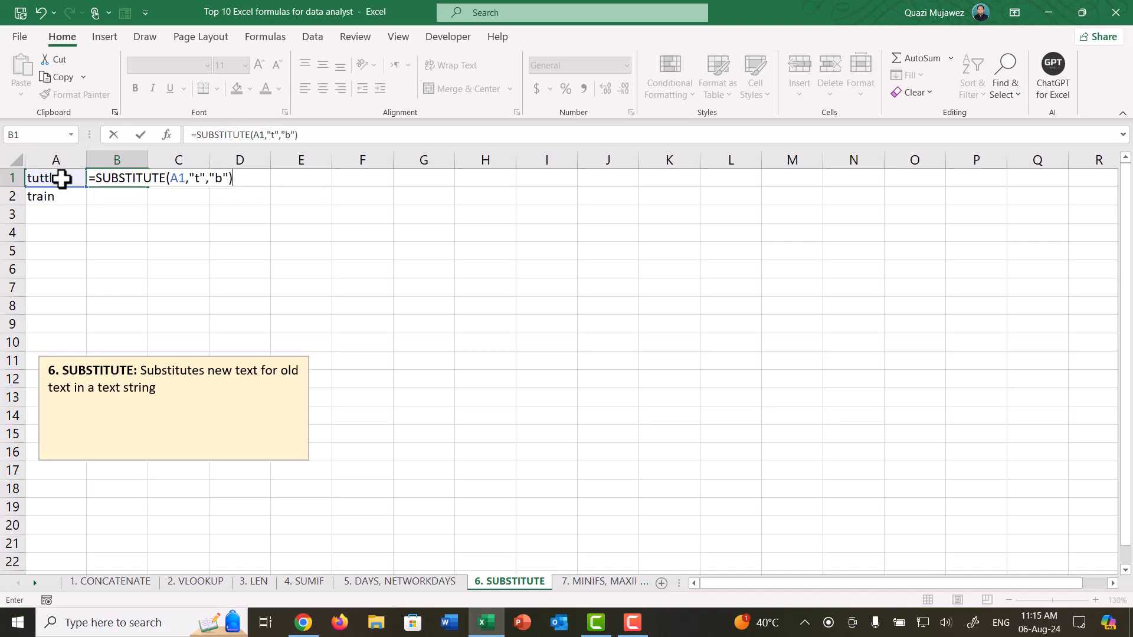
pyautogui.press('Return')
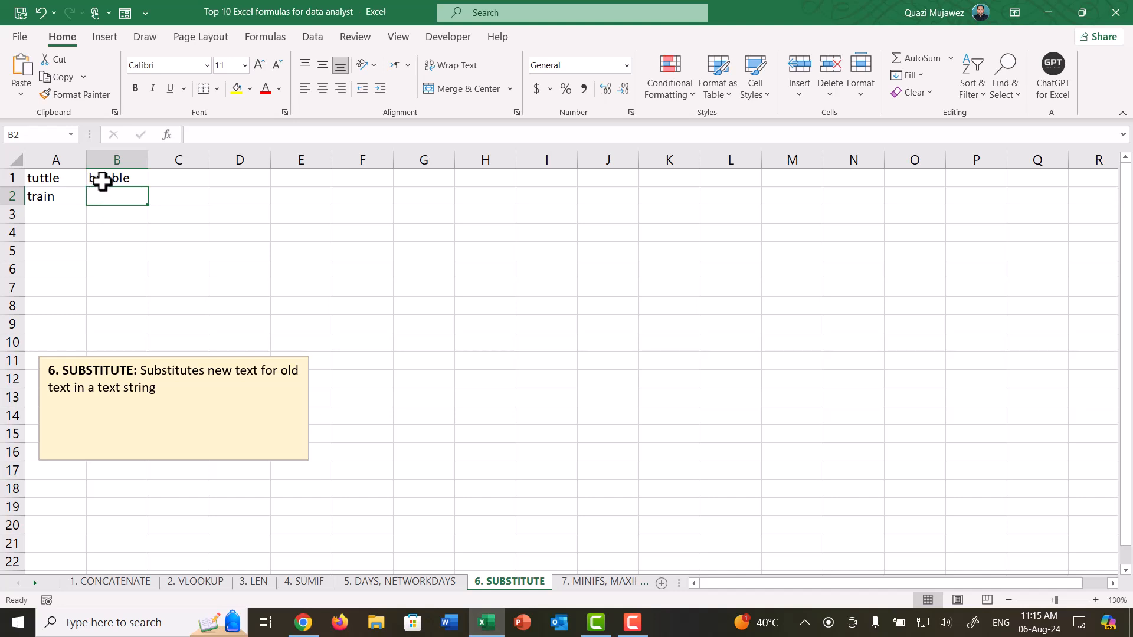
# Step: Fill the SUBSTITUTE formula from B1 down to B2 and compare its result with the word in A2
pyautogui.click(104, 182)
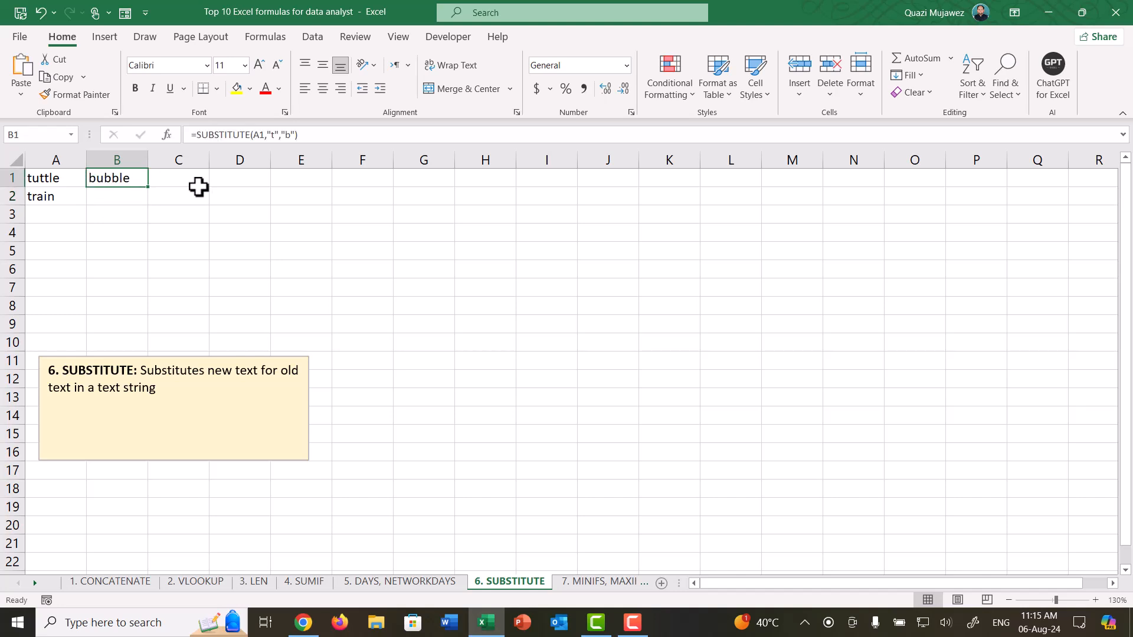
pyautogui.moveTo(149, 187)
pyautogui.mouseDown()
pyautogui.moveTo(150, 211)
pyautogui.moveTo(137, 204)
pyautogui.mouseUp()
pyautogui.click(121, 192)
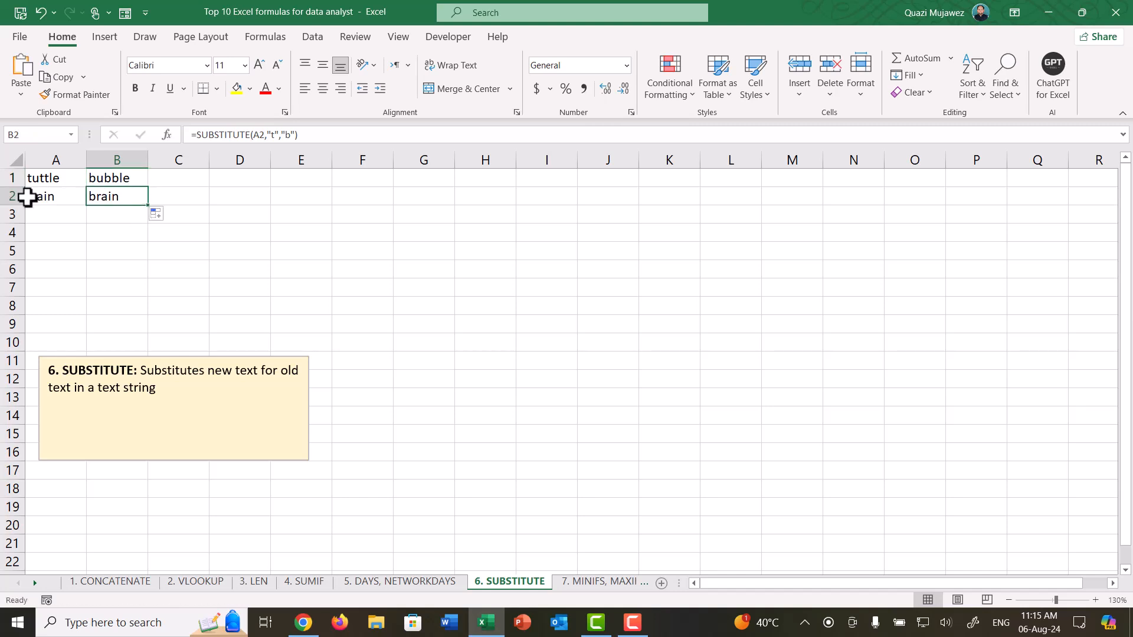
pyautogui.click(33, 196)
pyautogui.click(140, 195)
# Step: On the 7. MINIFS, MAXIFS sheet, enter =MINIFS(A1:A6,B1:B6,1) in B7 to find the smallest column A value whose column B entry is 1
pyautogui.click(35, 583)
pyautogui.click(487, 582)
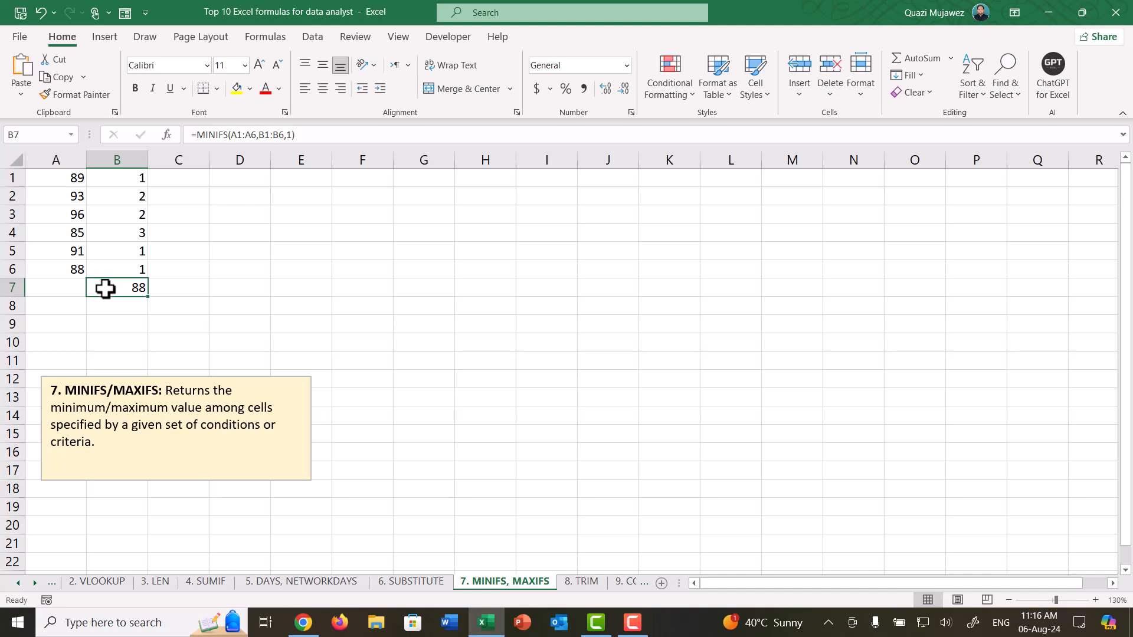
pyautogui.write('=min')
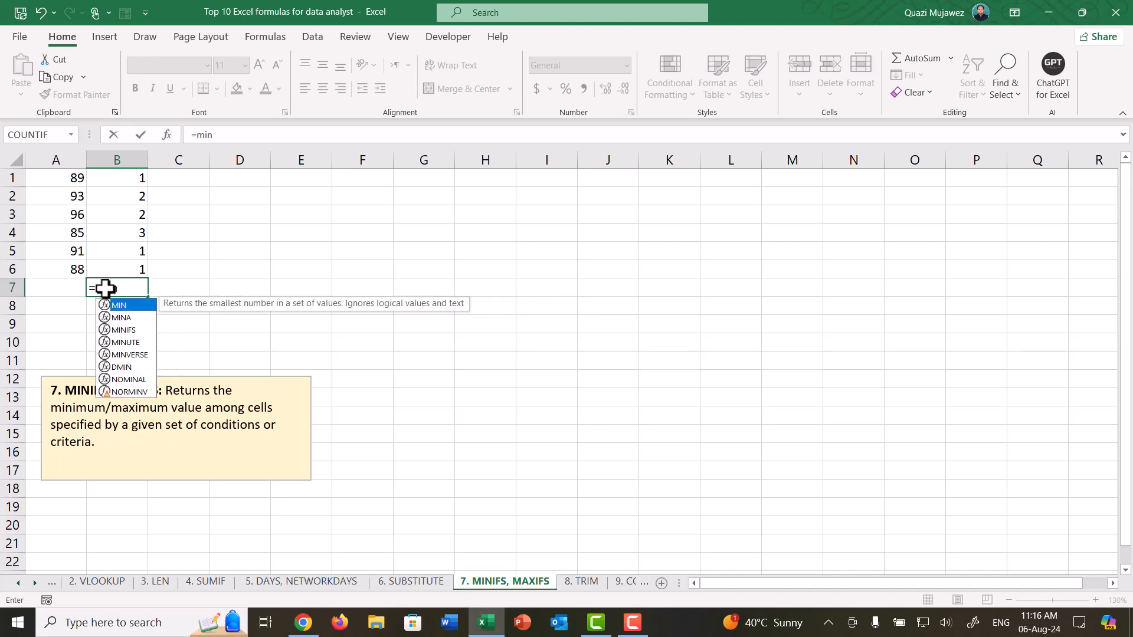
pyautogui.write('if')
pyautogui.press('Tab')
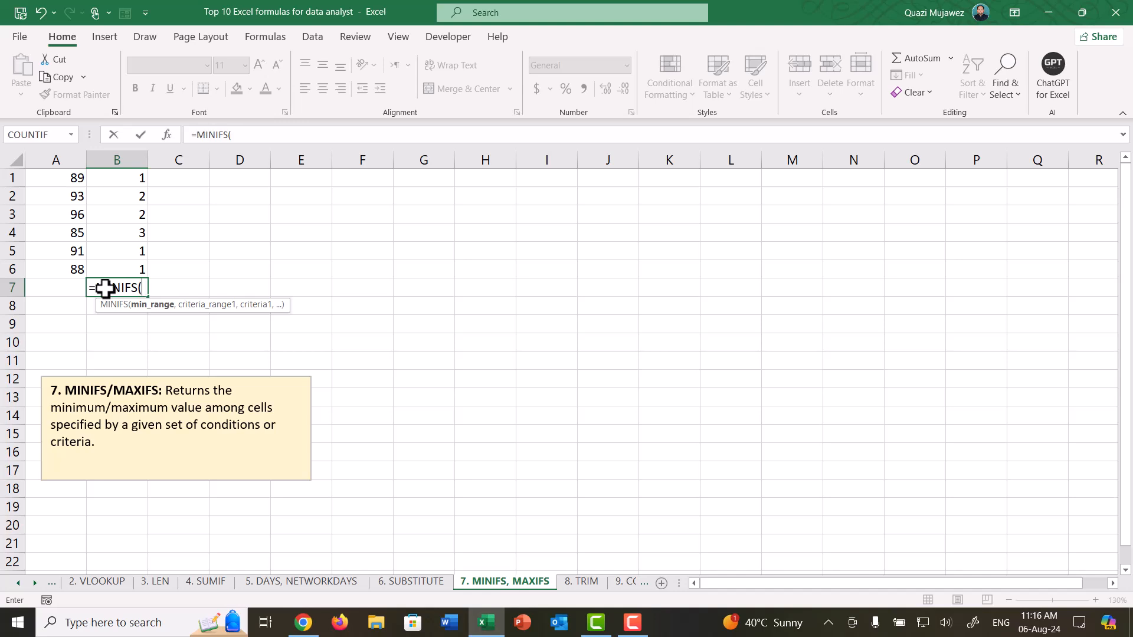
pyautogui.moveTo(61, 177); pyautogui.dragTo(52, 273)
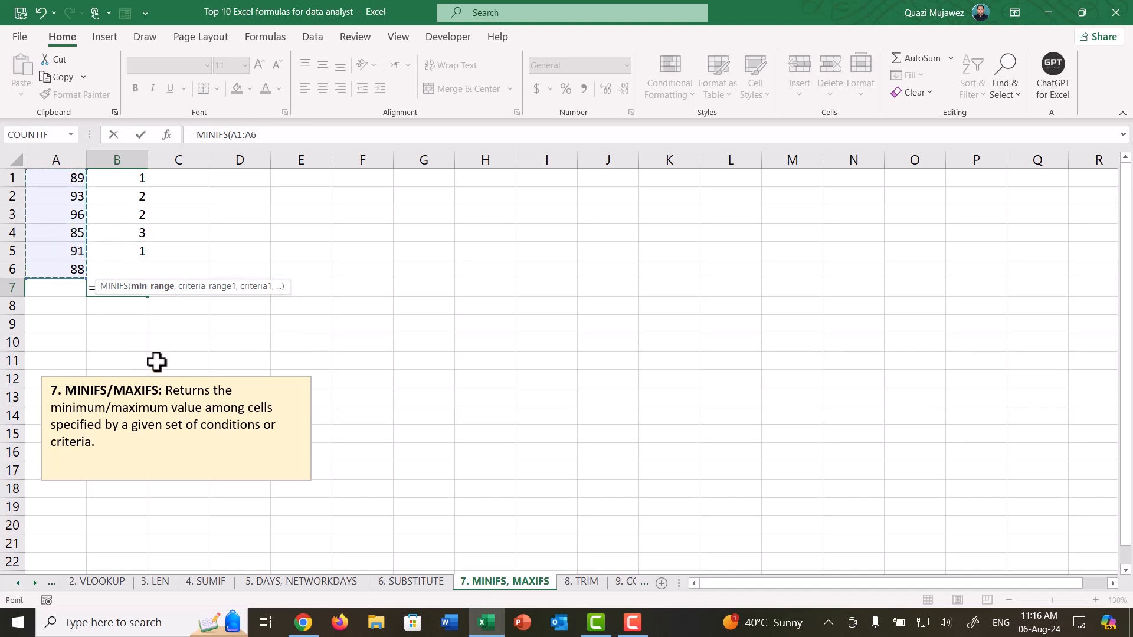
pyautogui.write(',')
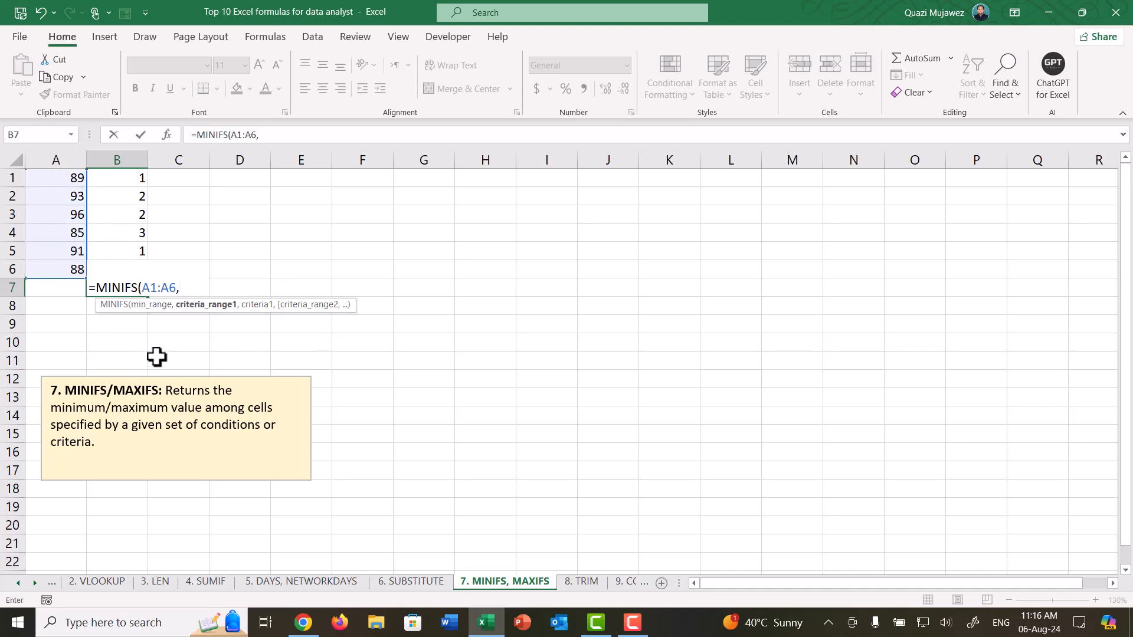
pyautogui.moveTo(124, 180); pyautogui.dragTo(123, 275)
pyautogui.write(',')
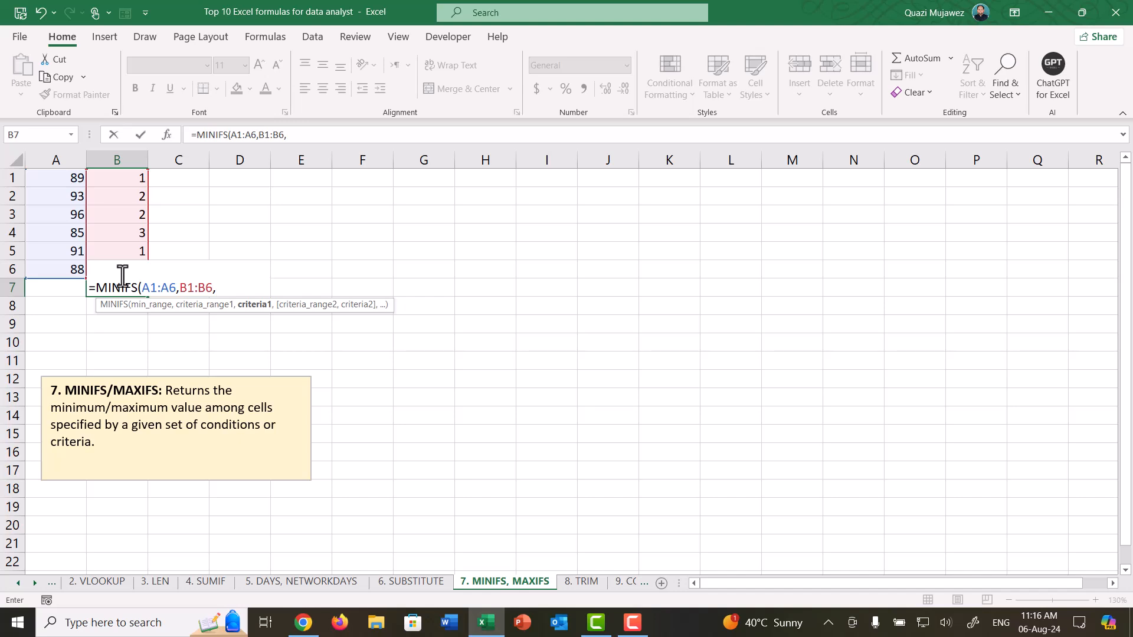
pyautogui.write('1)')
pyautogui.press('Return')
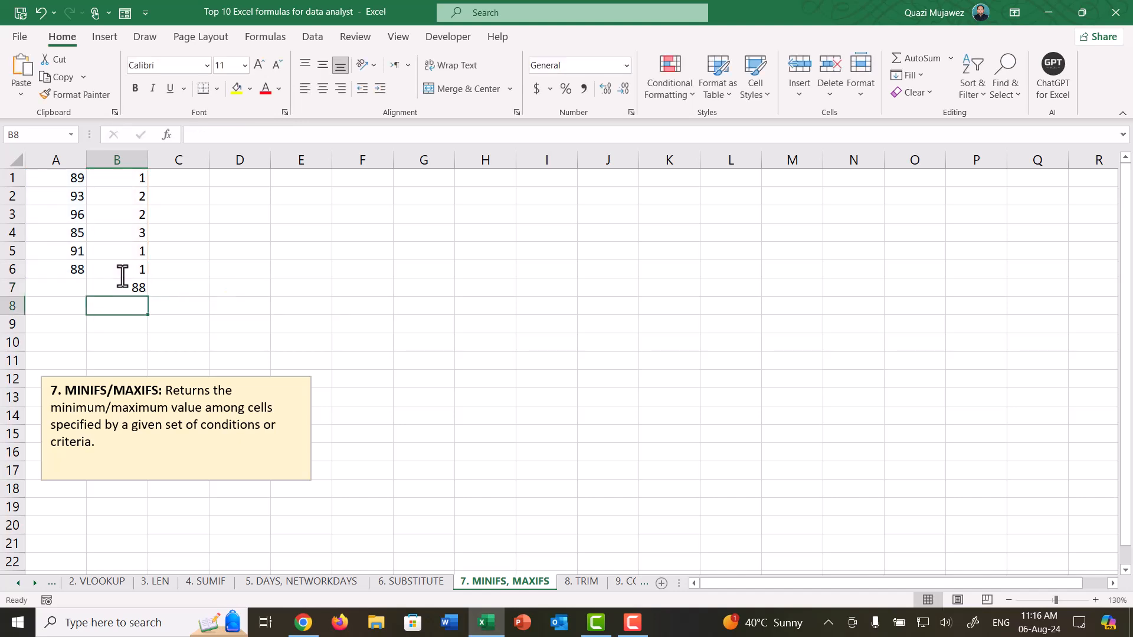
pyautogui.click(112, 291)
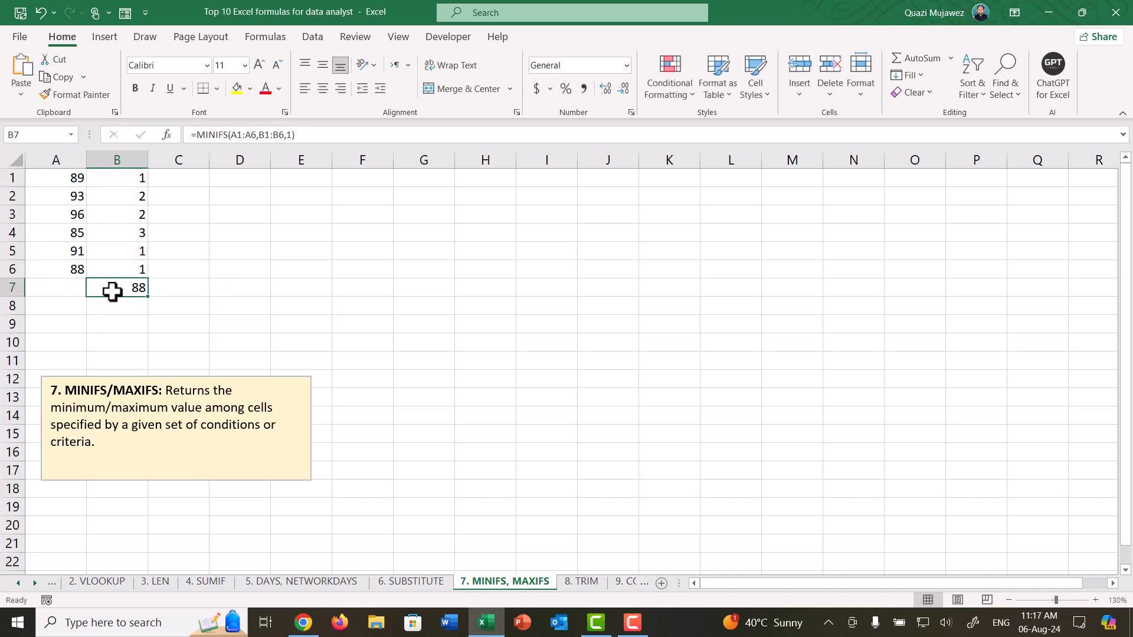
# Step: Compare the MINIFS result in B7 with the value in A6 and its criterion entry in B6
pyautogui.click(74, 272)
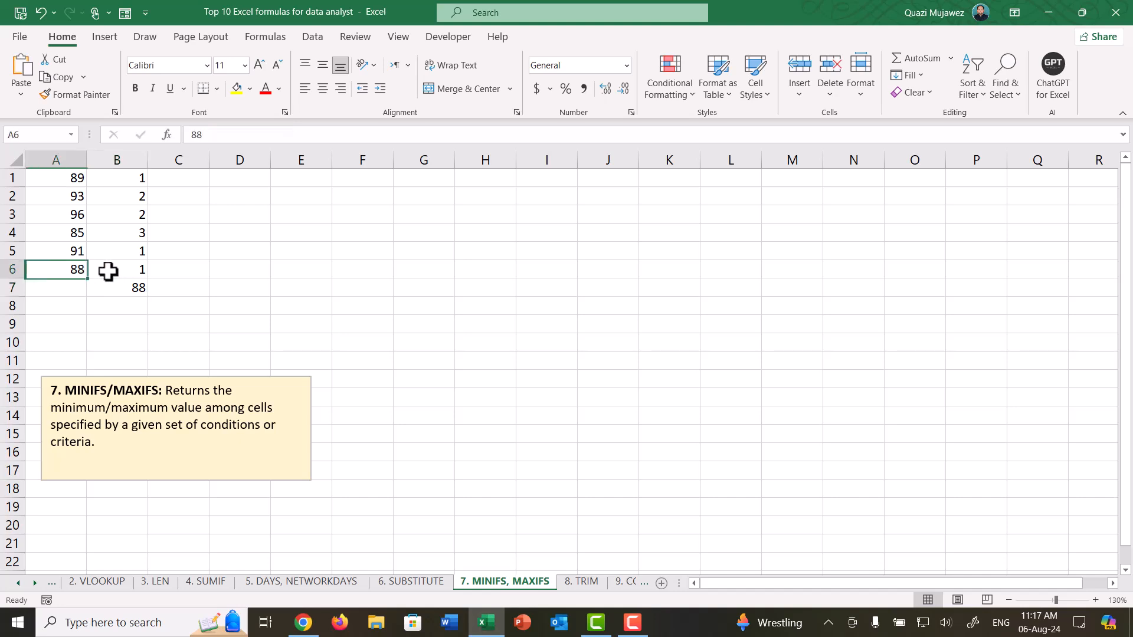
pyautogui.click(113, 272)
pyautogui.click(75, 270)
pyautogui.click(96, 270)
pyautogui.click(71, 270)
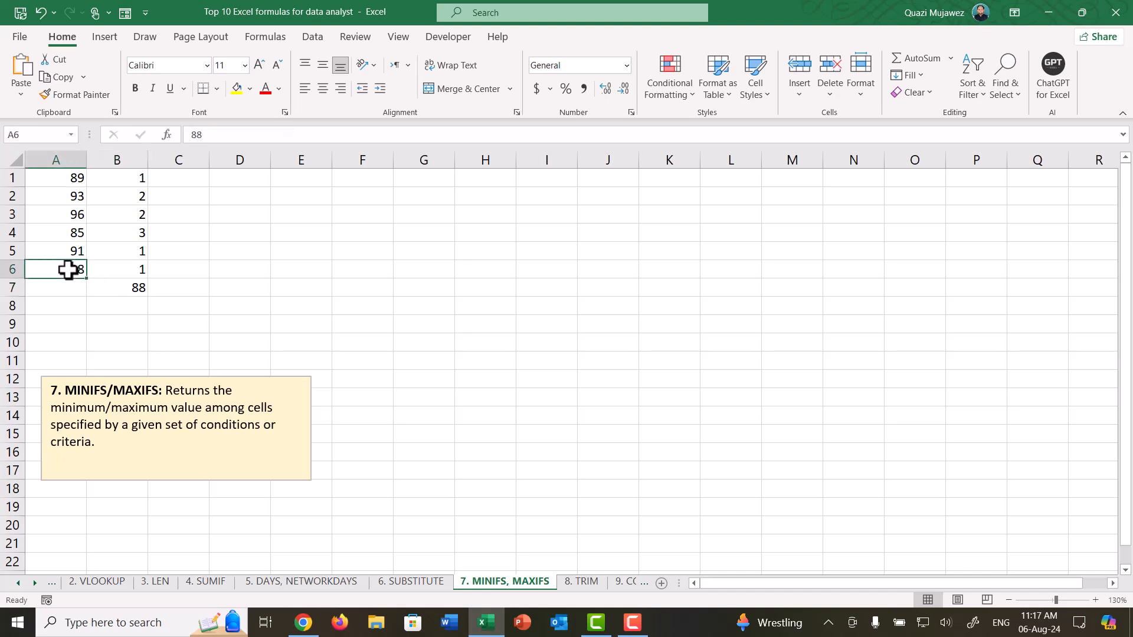
pyautogui.click(116, 290)
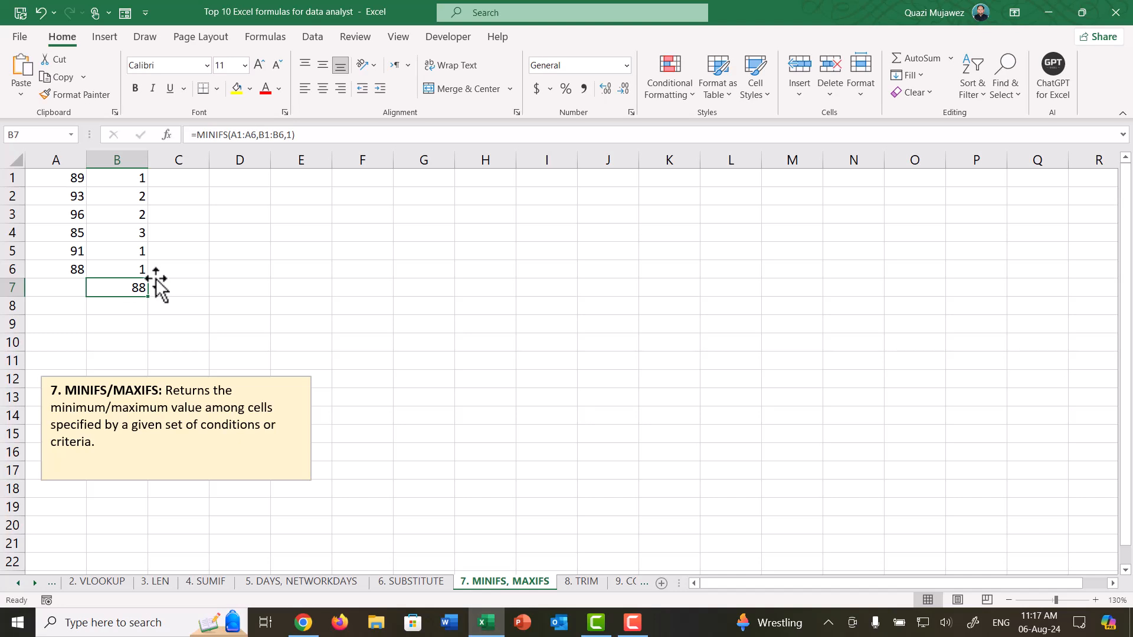
# Step: Change the criterion of the MINIFS formula in B7 to 2 and compare its result with the row 2 entries
pyautogui.click(290, 135)
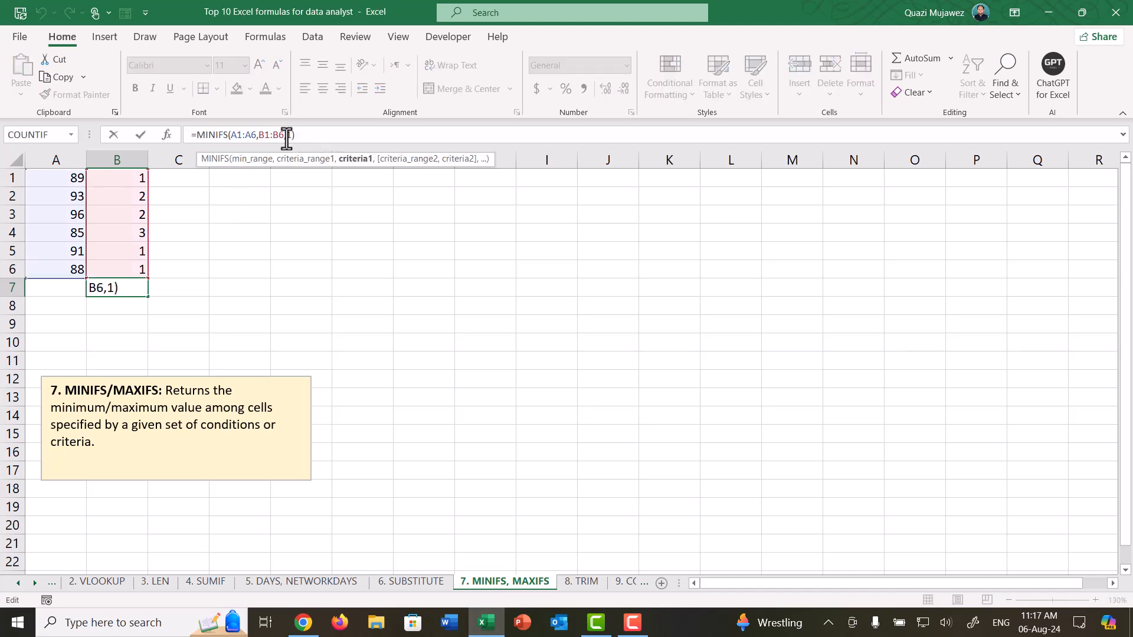
pyautogui.press('BackSpace')
pyautogui.write('2')
pyautogui.press('Return')
pyautogui.click(114, 290)
pyautogui.click(116, 195)
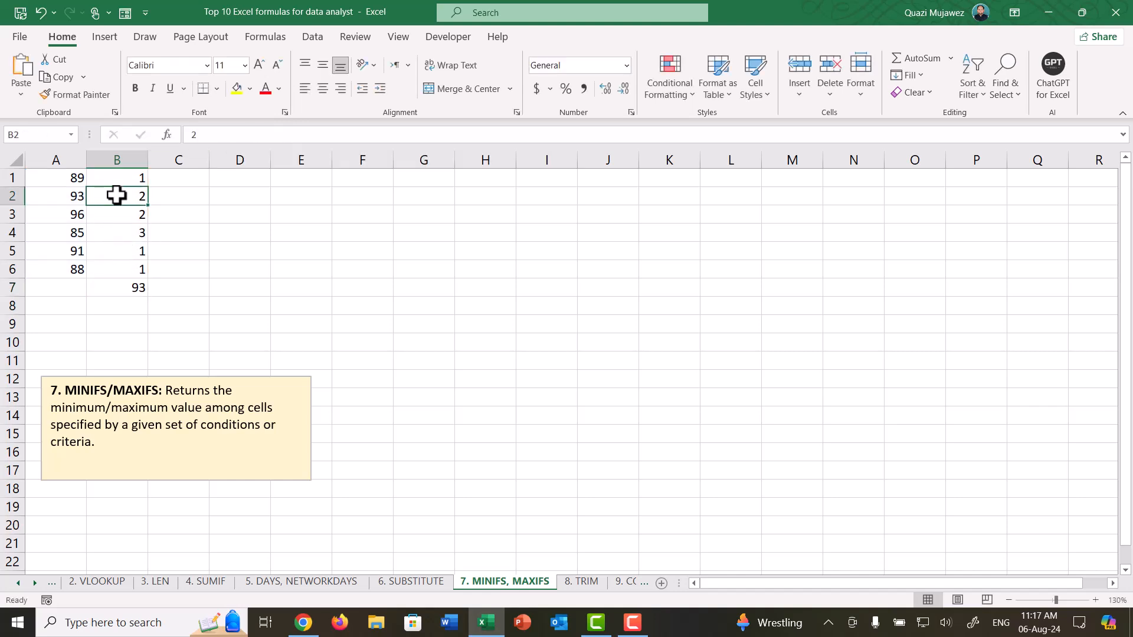
pyautogui.click(70, 195)
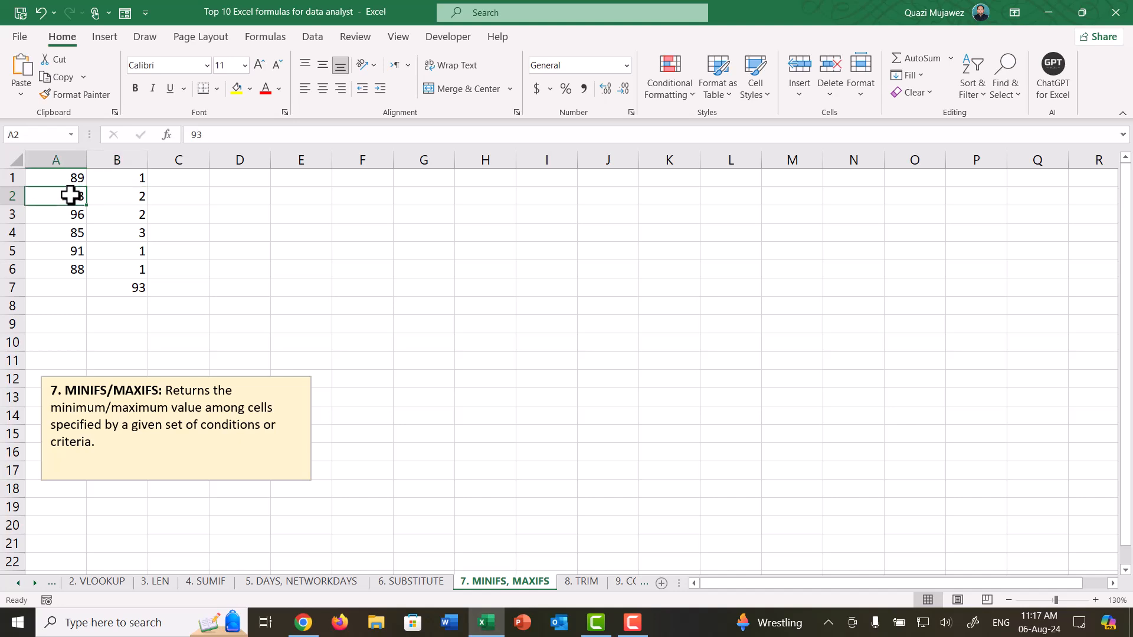
pyautogui.click(108, 195)
pyautogui.click(73, 196)
pyautogui.click(112, 198)
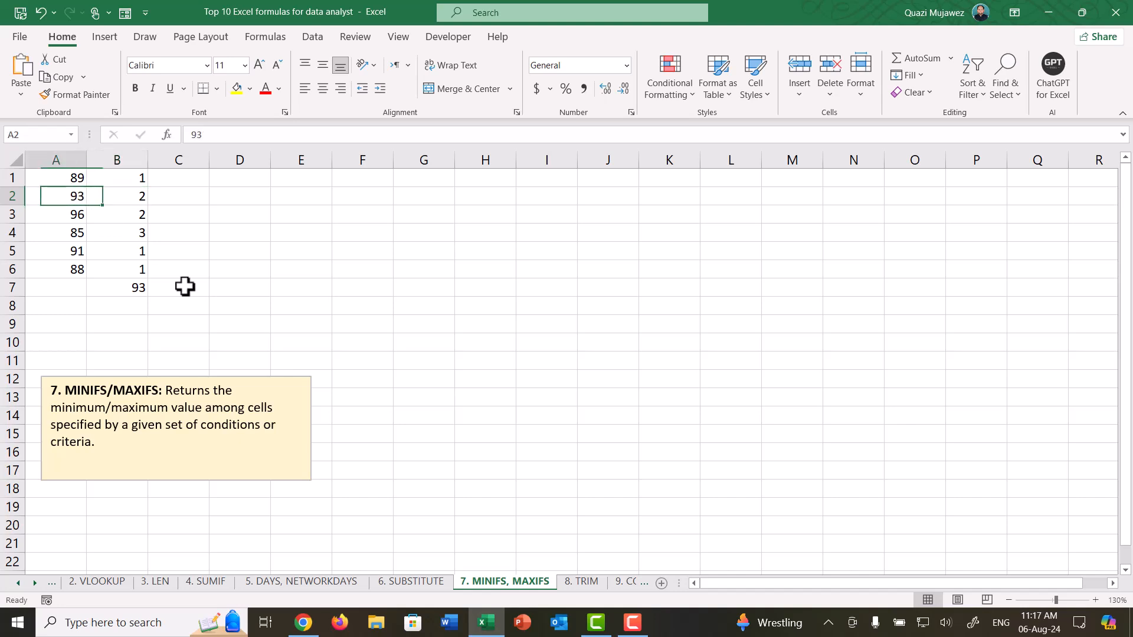
# Step: On the 8. TRIM sheet, replace the formula in B1 with TRIM applied to the full name from A1 as quoted text
pyautogui.click(578, 582)
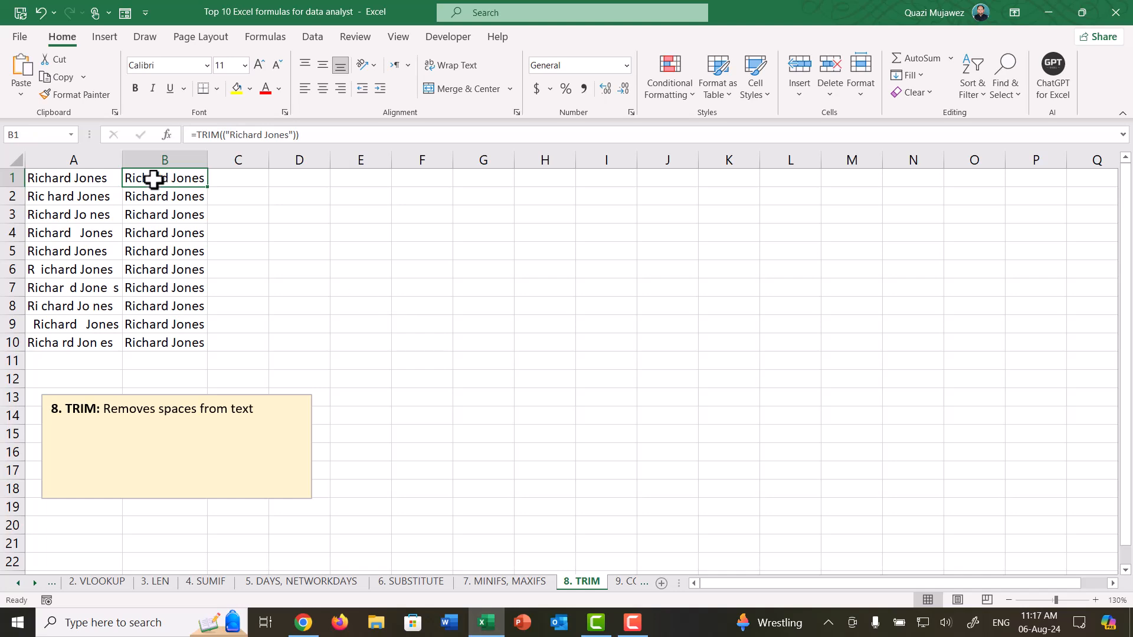
pyautogui.click(101, 180)
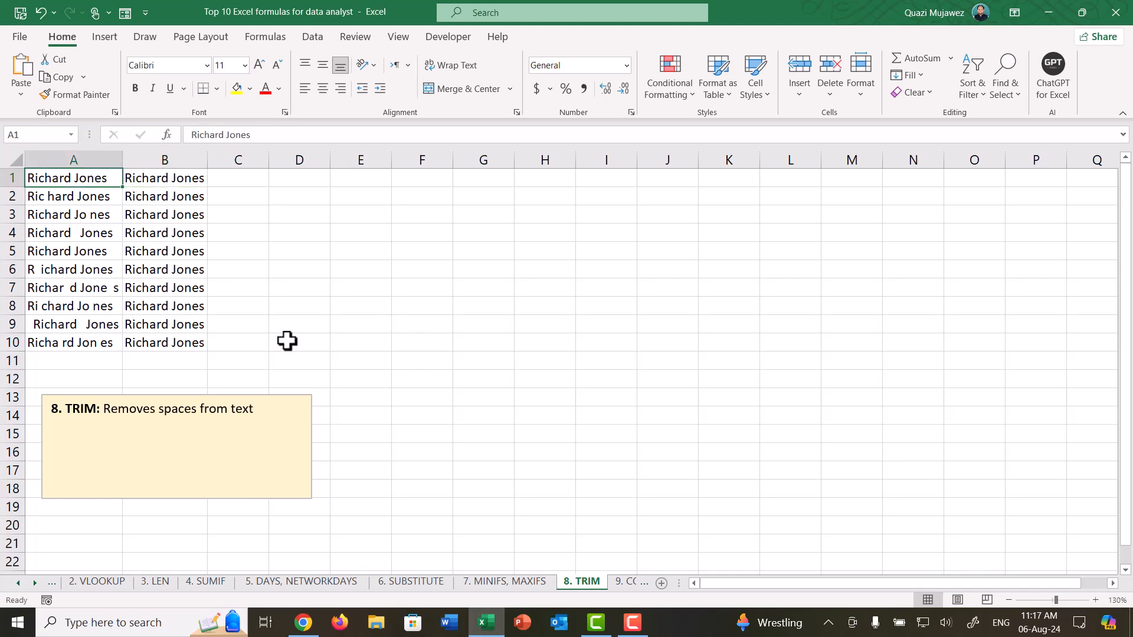
pyautogui.click(159, 183)
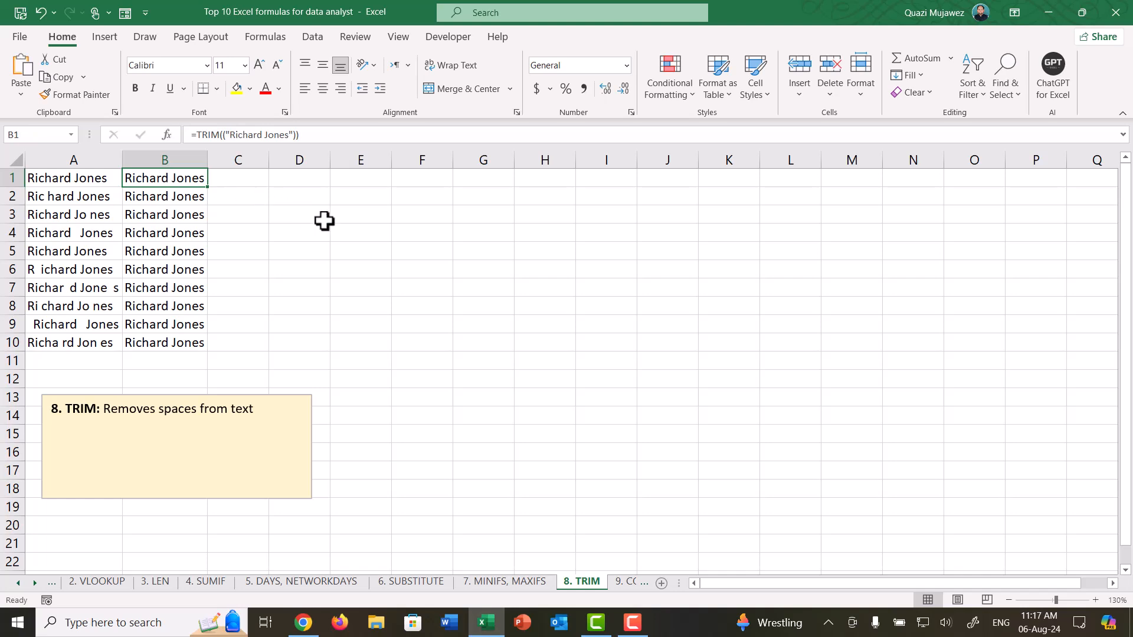
pyautogui.write('=')
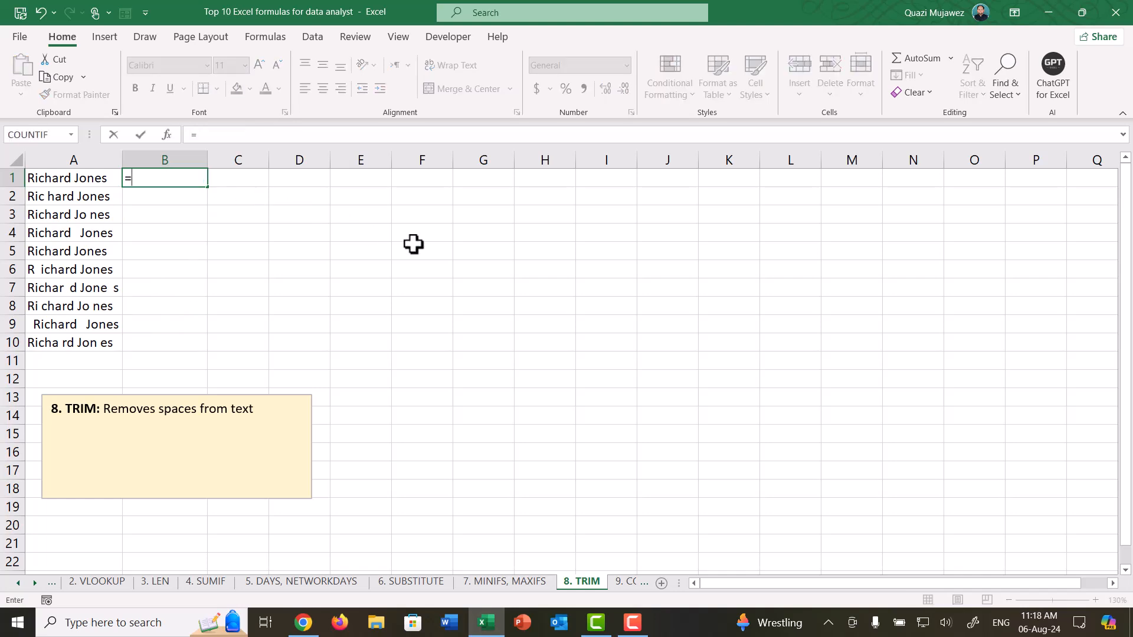
pyautogui.write('trim')
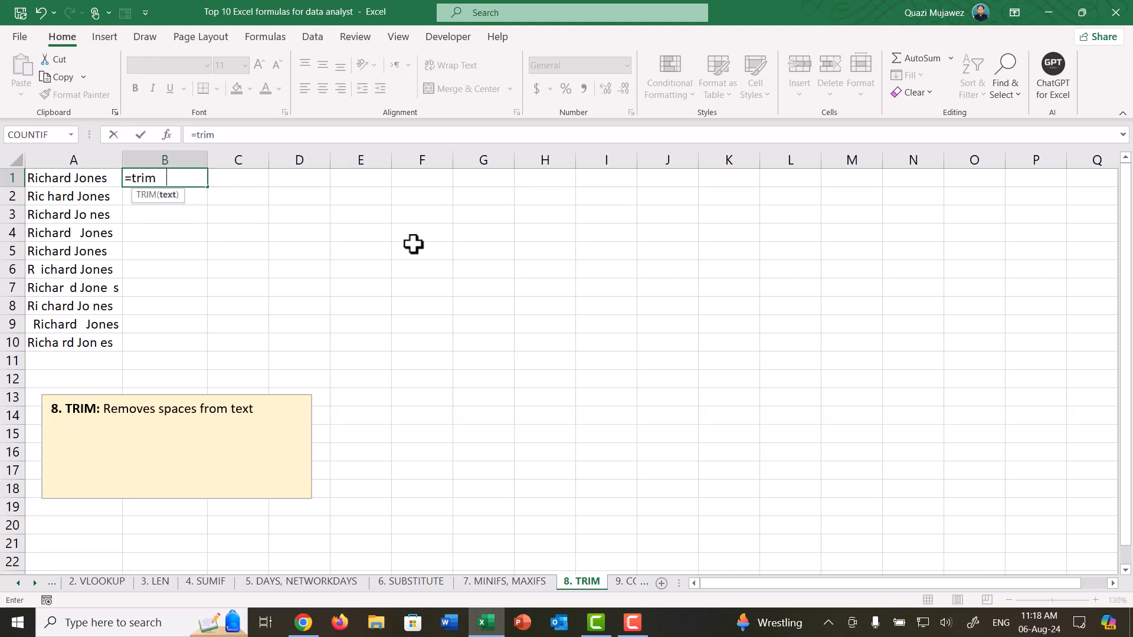
pyautogui.press('BackSpace')
pyautogui.press('Tab')
pyautogui.write('"Rich')
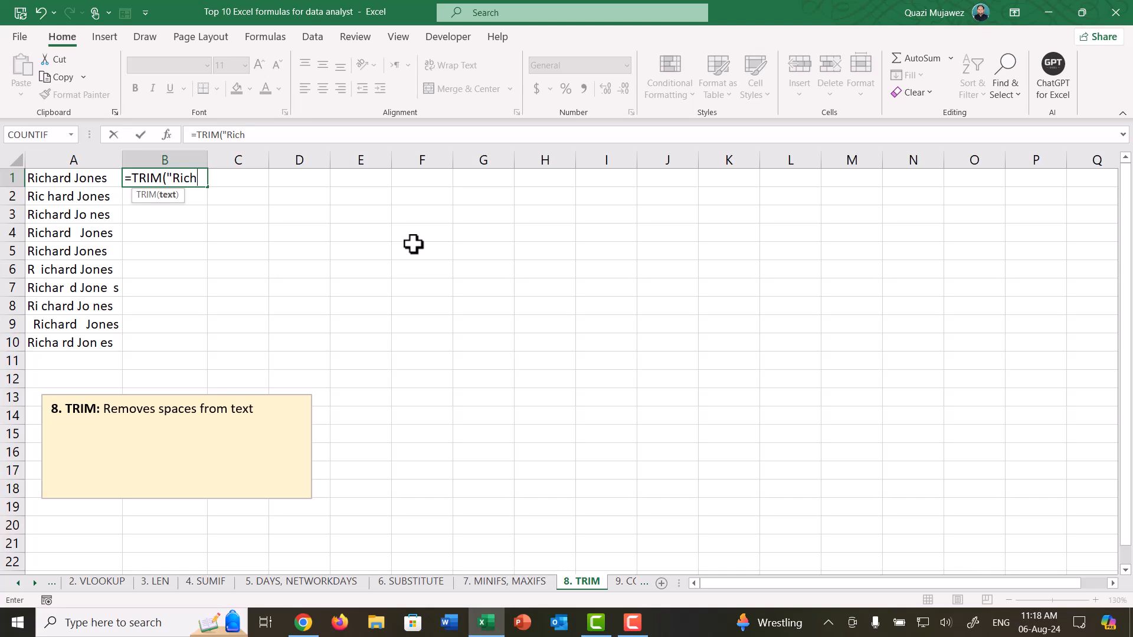
pyautogui.write('ard')
pyautogui.write('Jones")')
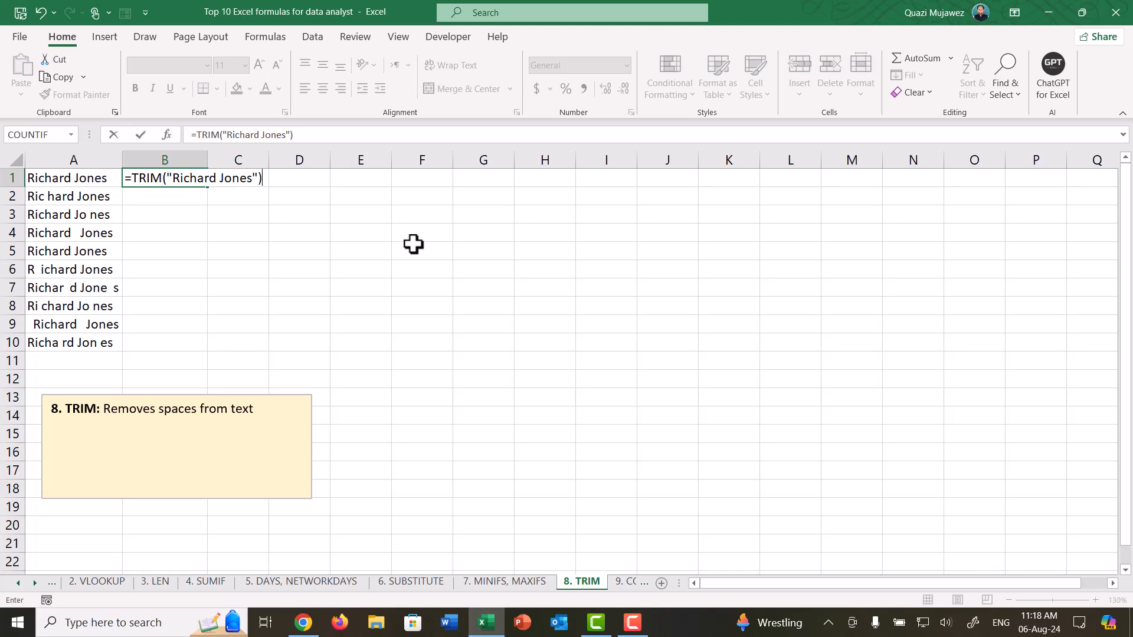
pyautogui.press('Return')
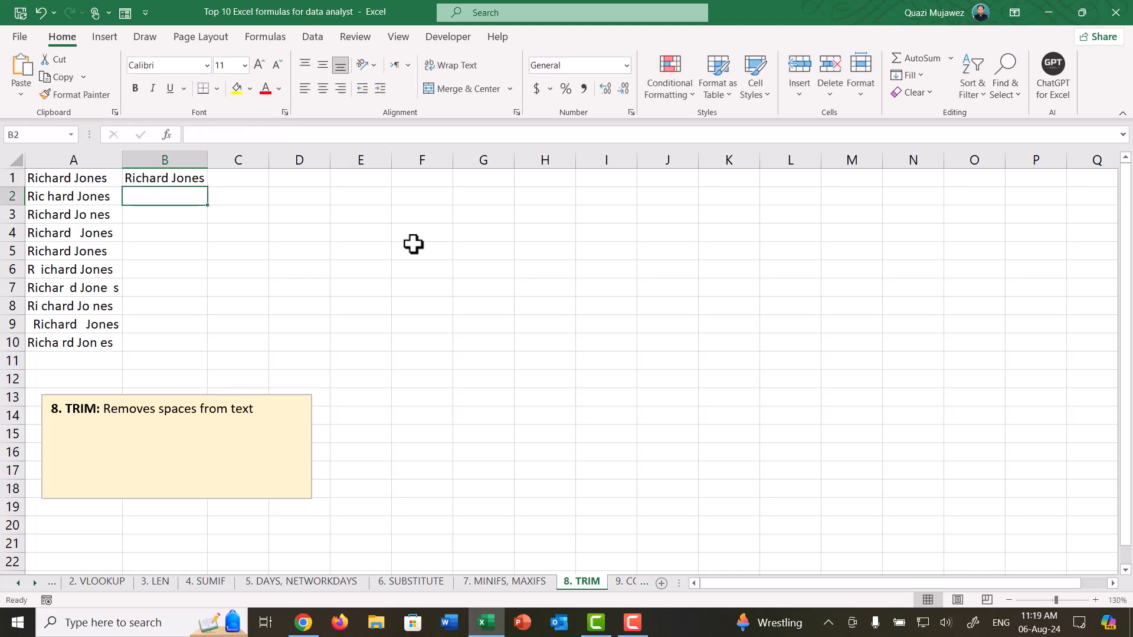
# Step: Fill the TRIM formula from B1 down to B10 and compare the results with the irregularly spaced names in column A
pyautogui.click(184, 180)
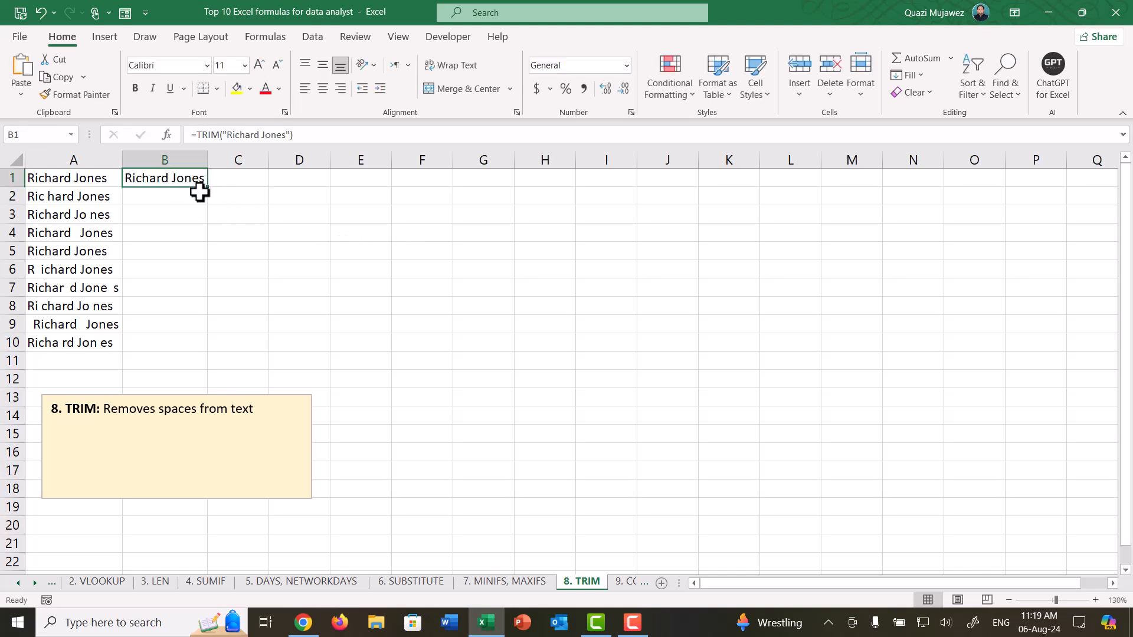
pyautogui.moveTo(212, 191); pyautogui.dragTo(217, 354)
pyautogui.click(150, 343)
pyautogui.click(68, 345)
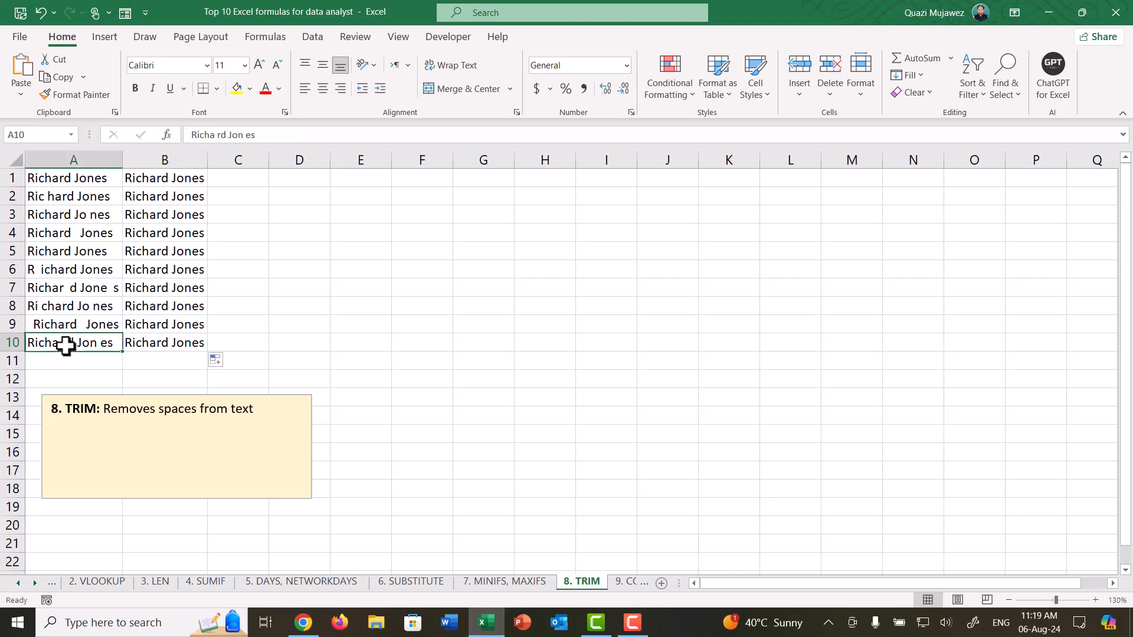
pyautogui.click(57, 323)
pyautogui.click(57, 306)
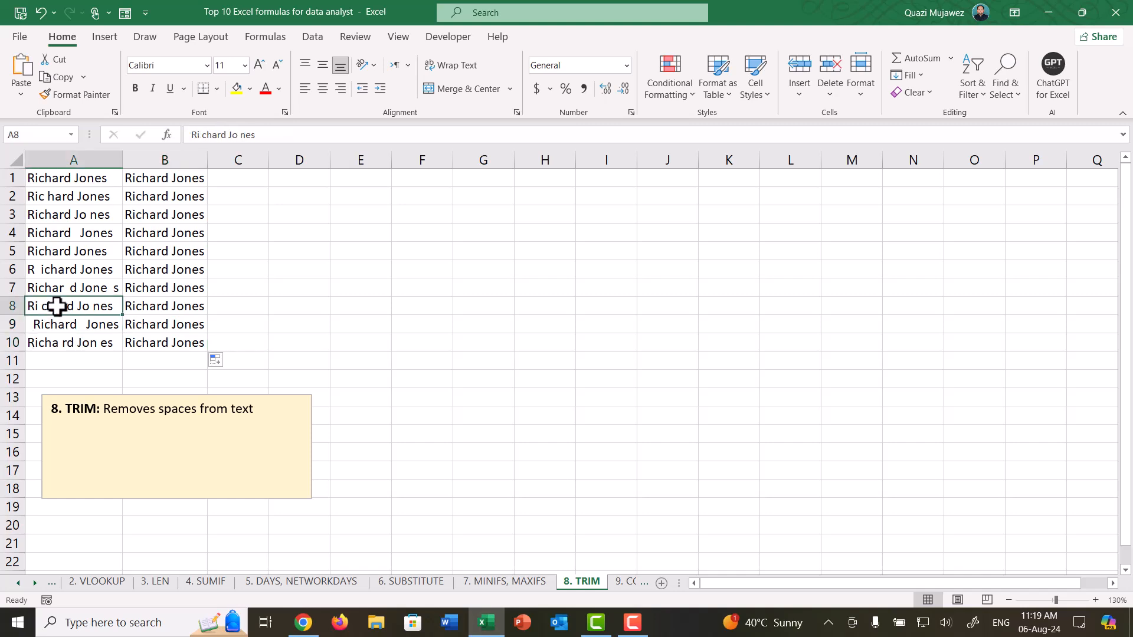
pyautogui.click(137, 306)
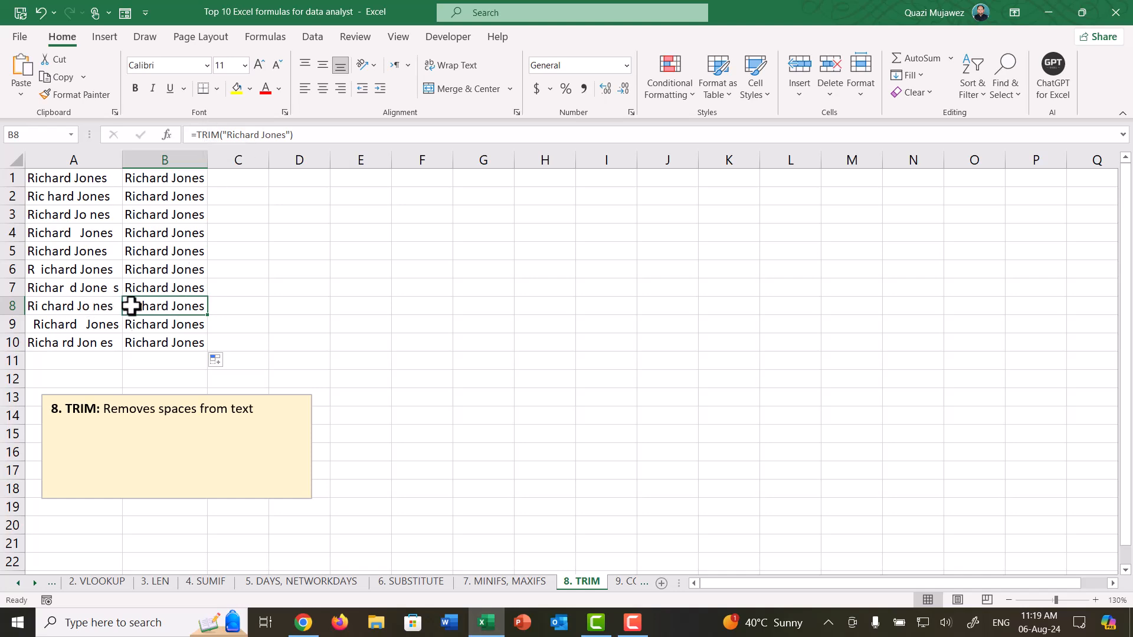
pyautogui.click(215, 313)
# Step: Go to the 9. COUNTIFS sheet and inspect the existing formula in A8 without changing it
pyautogui.scroll(-3, 409, 579)
pyautogui.click(449, 584)
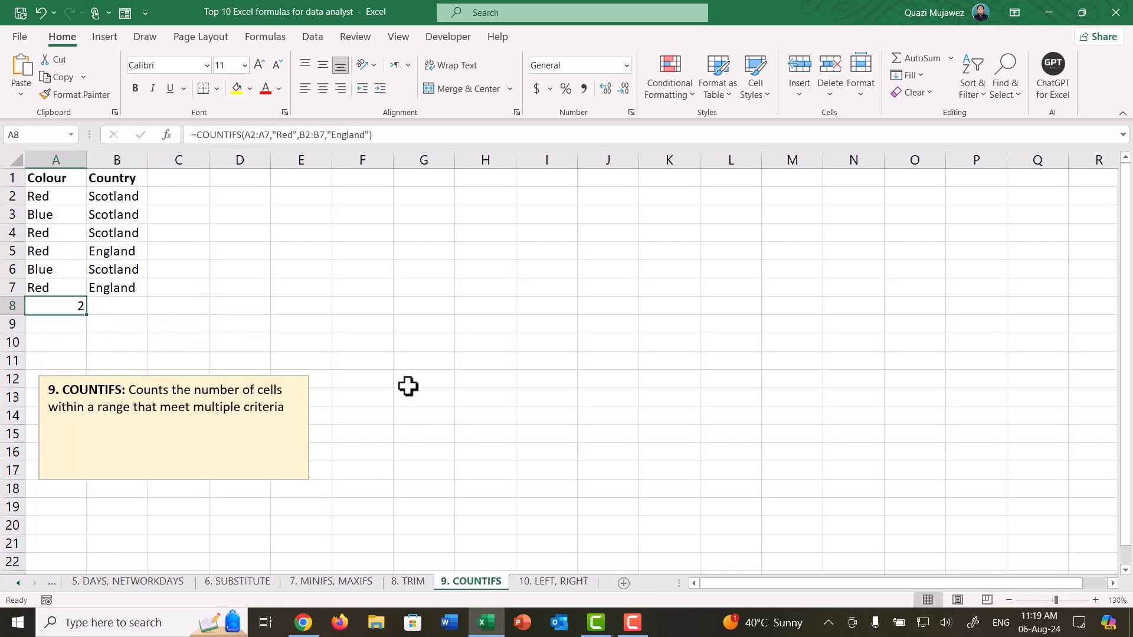
pyautogui.click(413, 583)
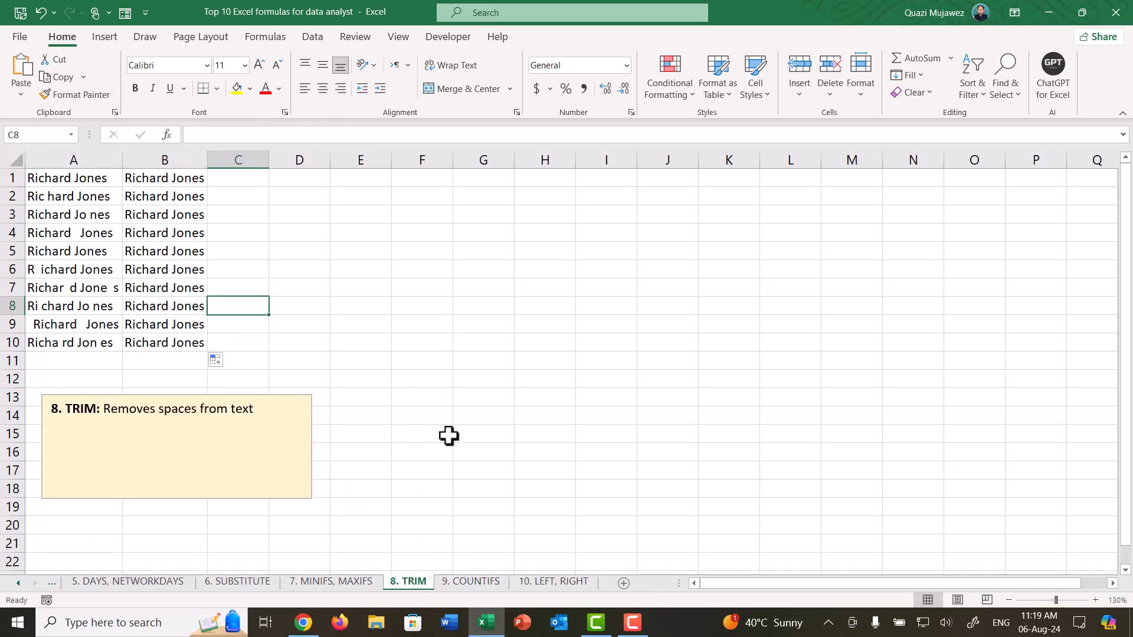
pyautogui.click(490, 583)
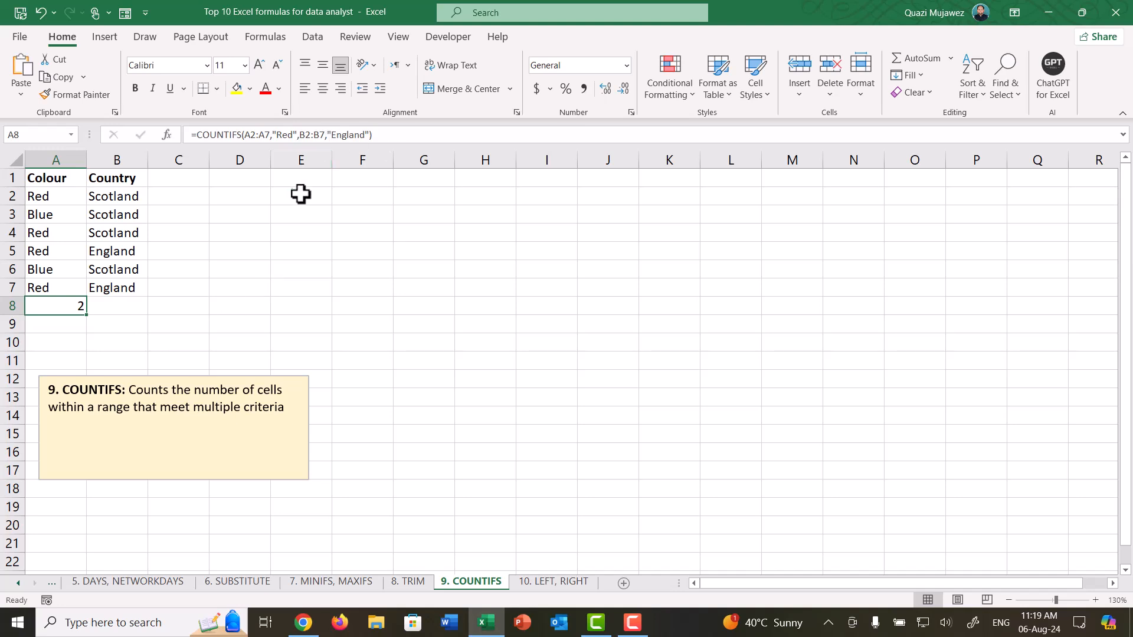
pyautogui.doubleClick(43, 304)
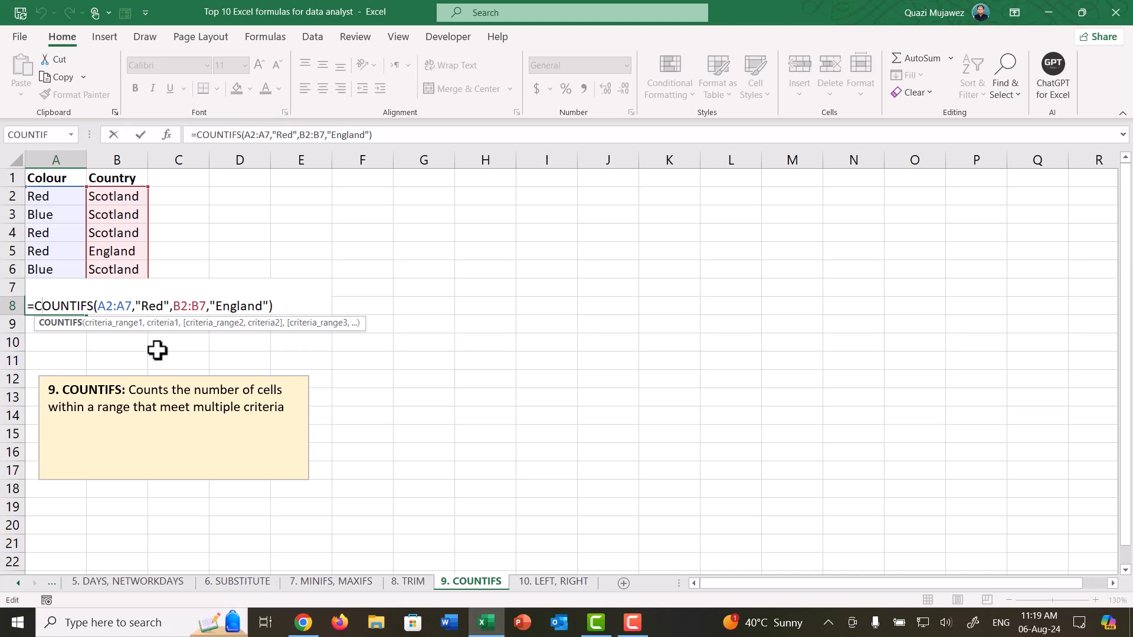
pyautogui.press('Escape')
# Step: Enter =COUNTIFS(A2:A7,"Red",B2:B7,"England") in A8 to count the rows that are both Red and England
pyautogui.write('=')
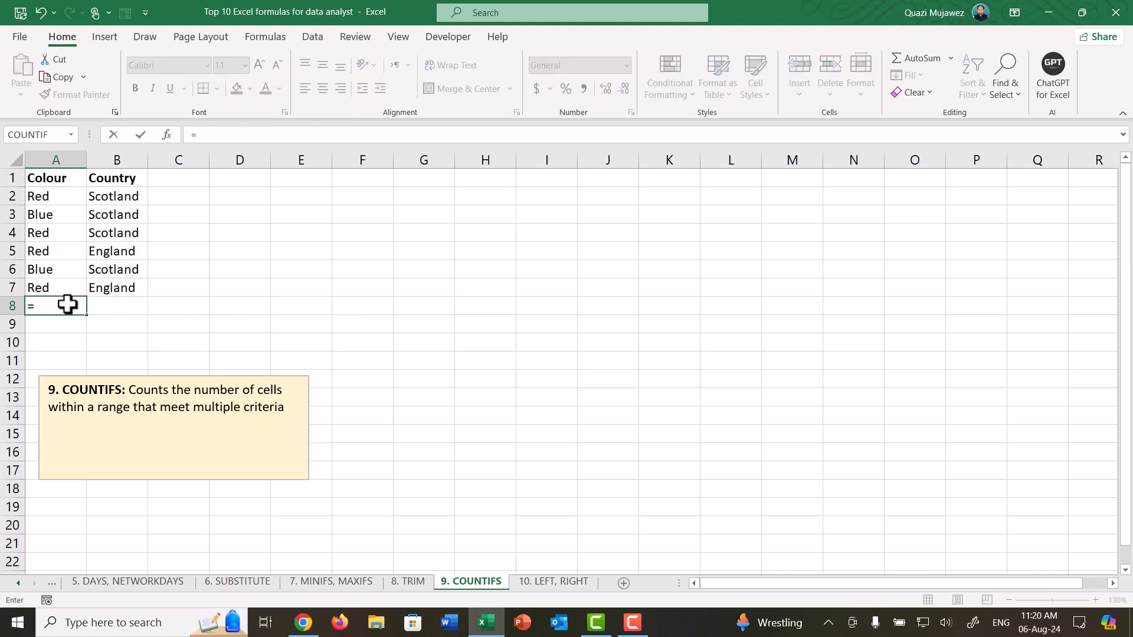
pyautogui.write('con')
pyautogui.write('ntifs')
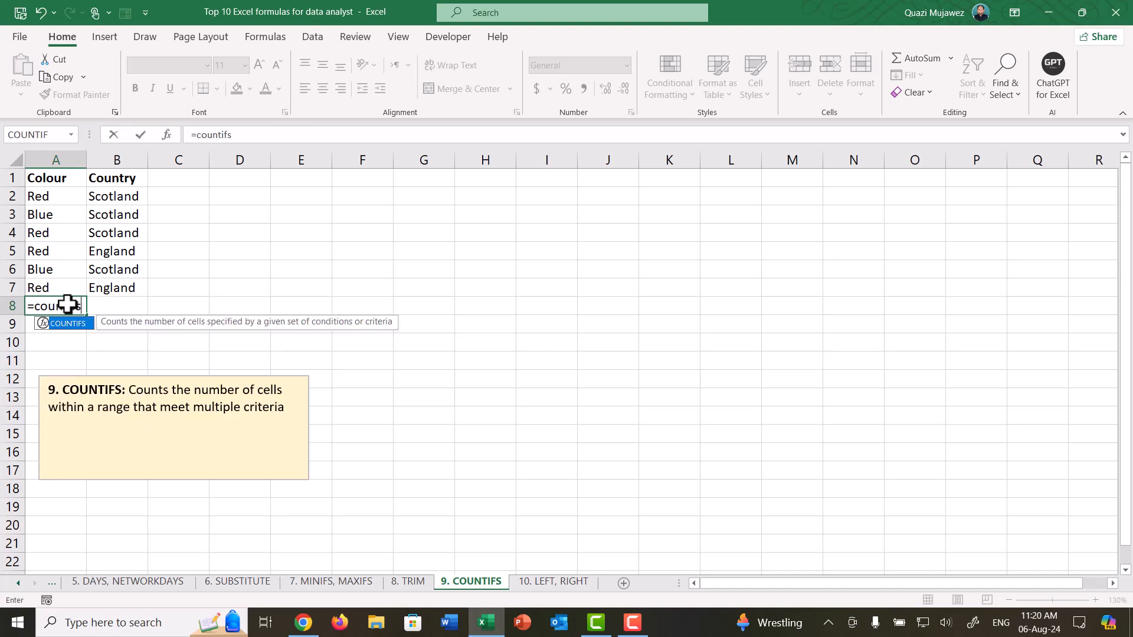
pyautogui.press('Tab')
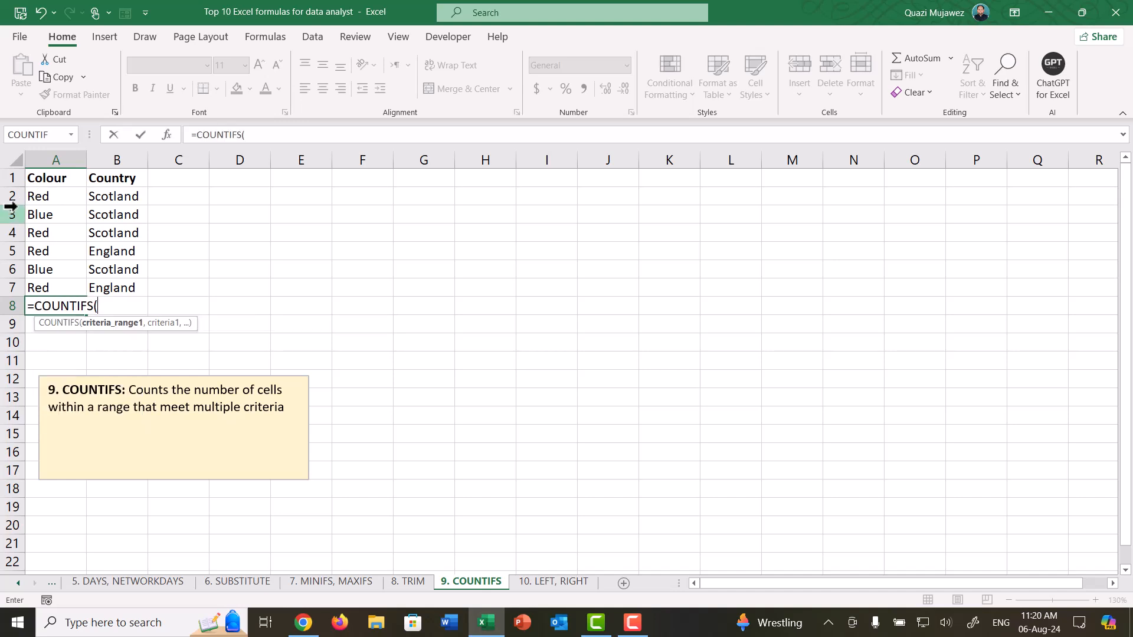
pyautogui.moveTo(38, 195); pyautogui.dragTo(66, 257)
pyautogui.write(',')
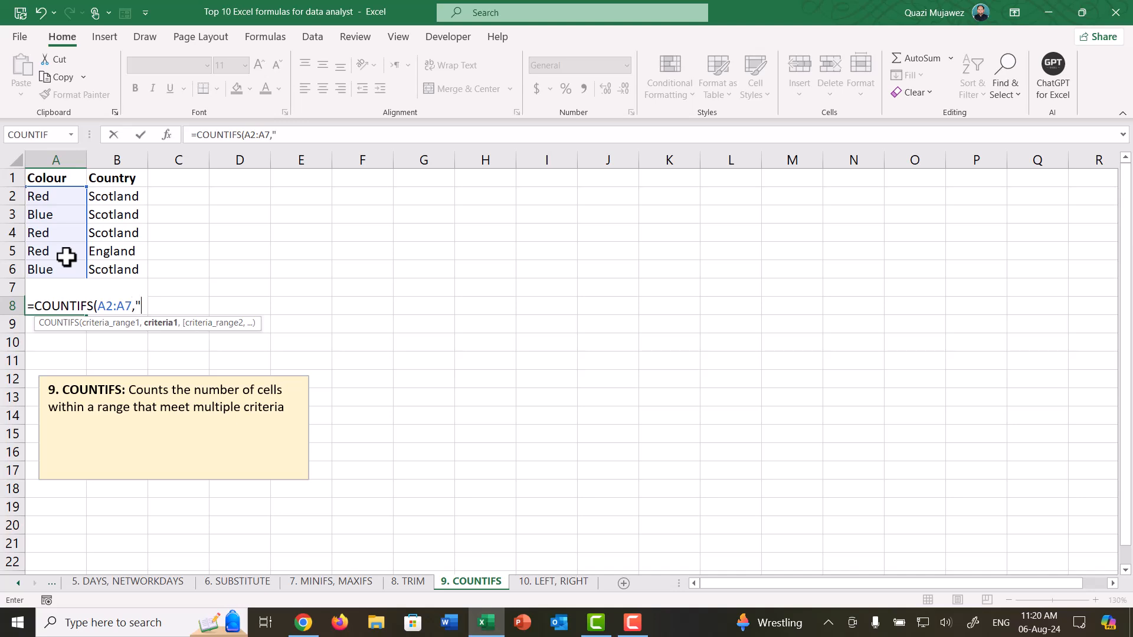
pyautogui.write('"Red",')
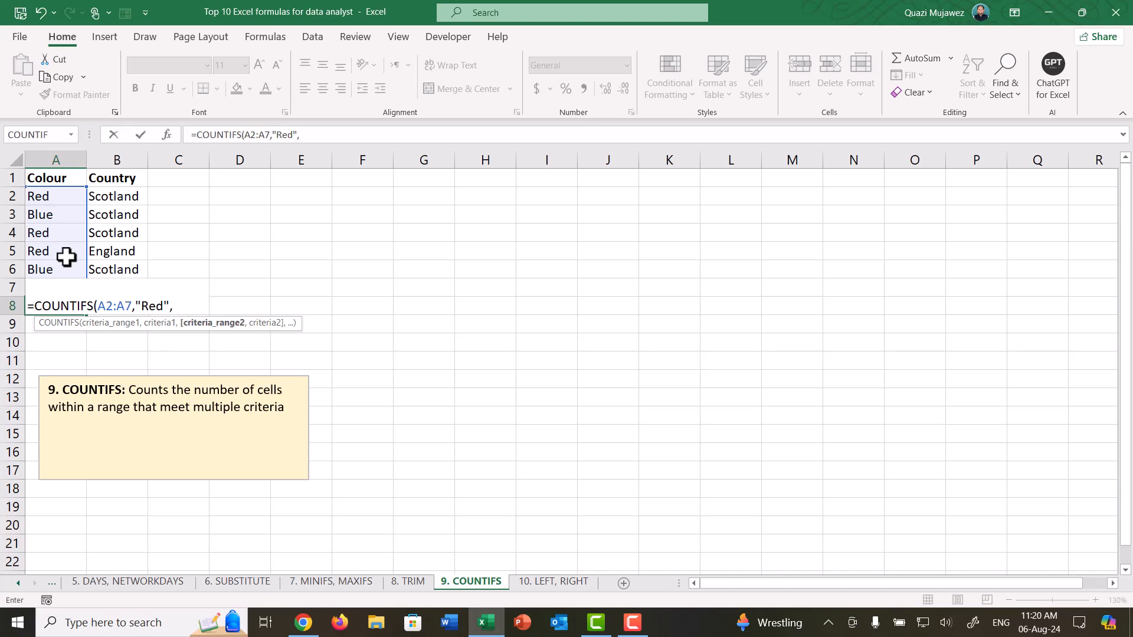
pyautogui.moveTo(118, 196); pyautogui.dragTo(113, 289)
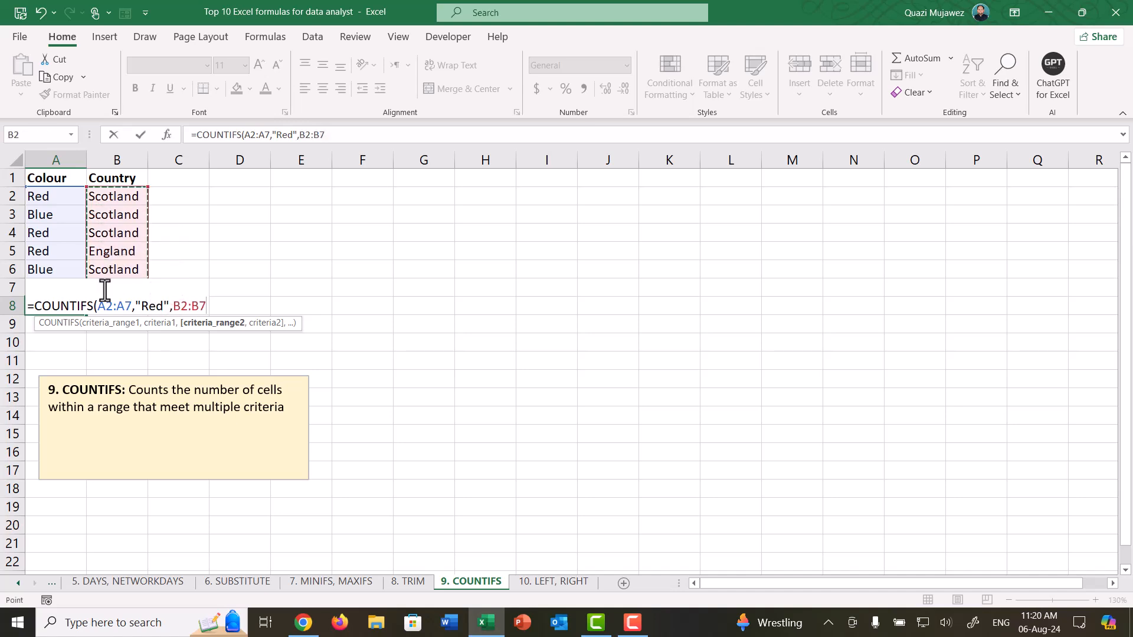
pyautogui.write(',')
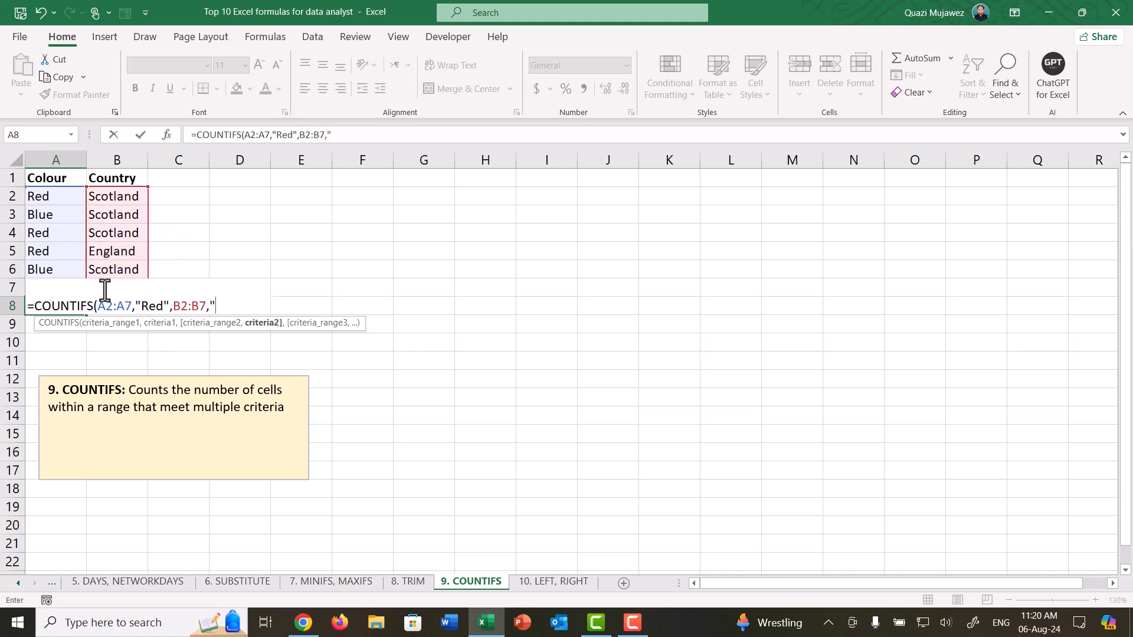
pyautogui.write('"England")')
pyautogui.press('Return')
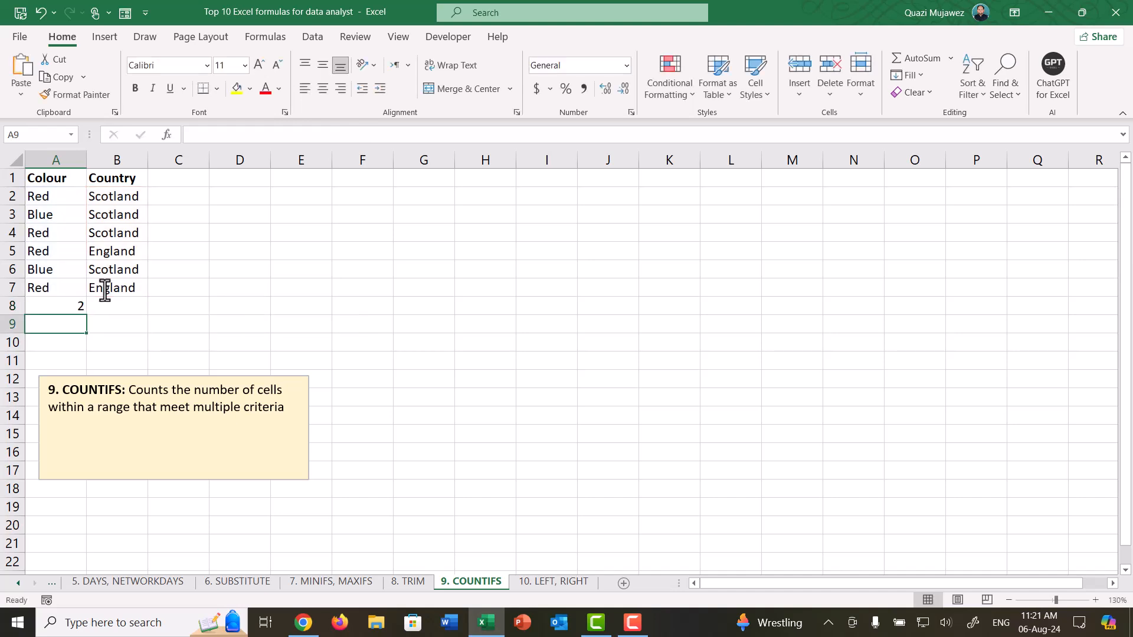
# Step: Check the COUNTIFS result in A8 against the colour and country in row 7, and open the 10. LEFT, RIGHT sheet
pyautogui.click(64, 309)
pyautogui.click(12, 288)
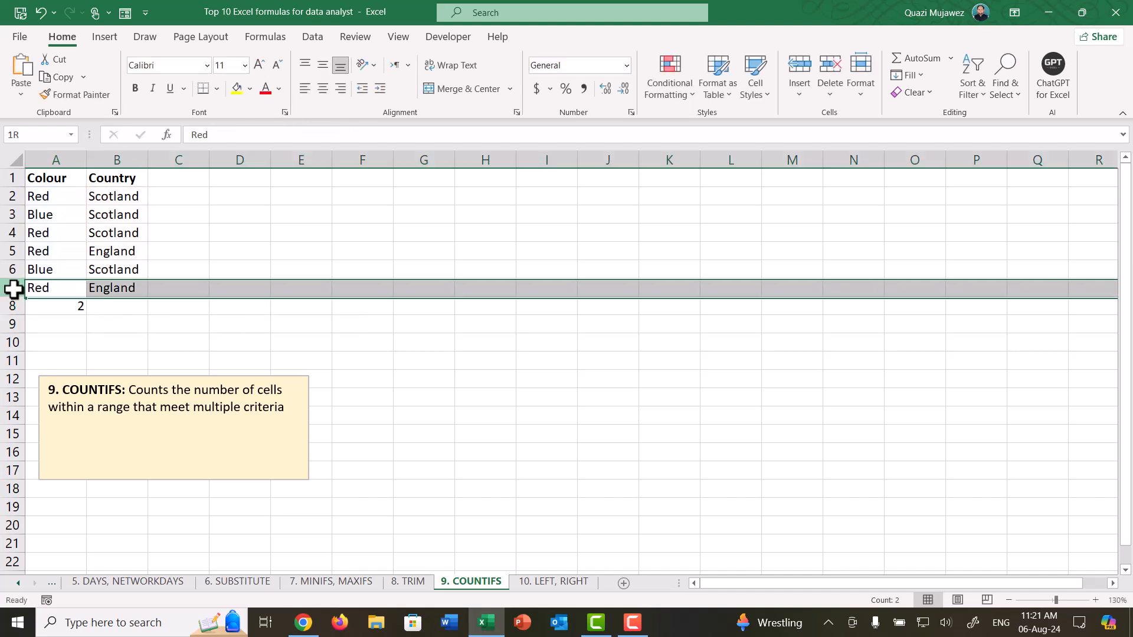
pyautogui.click(114, 289)
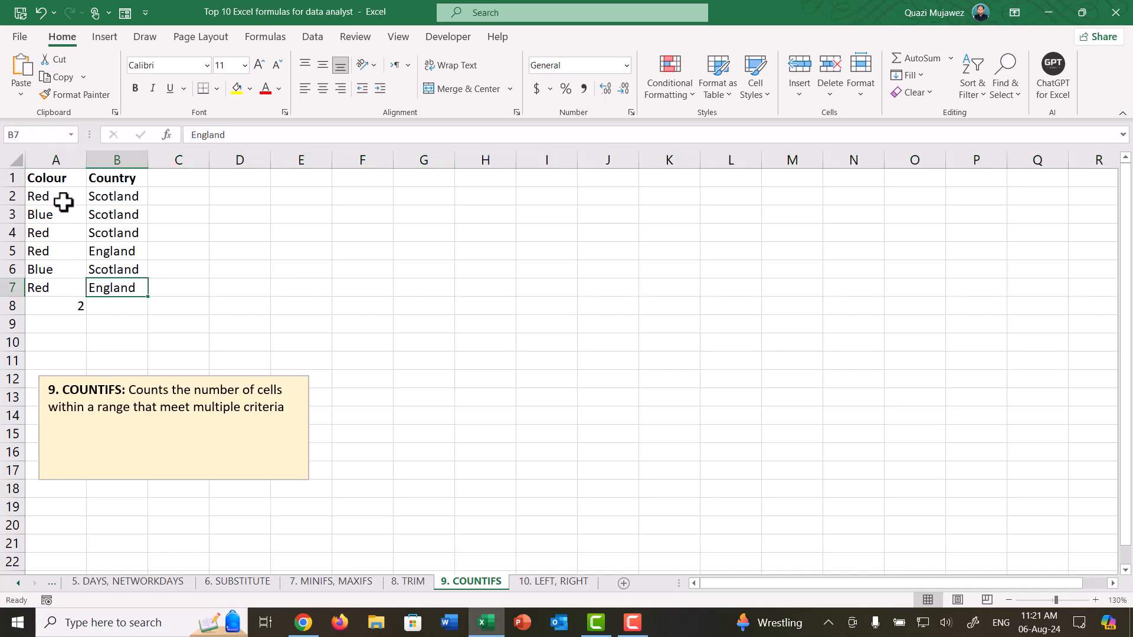
pyautogui.click(63, 306)
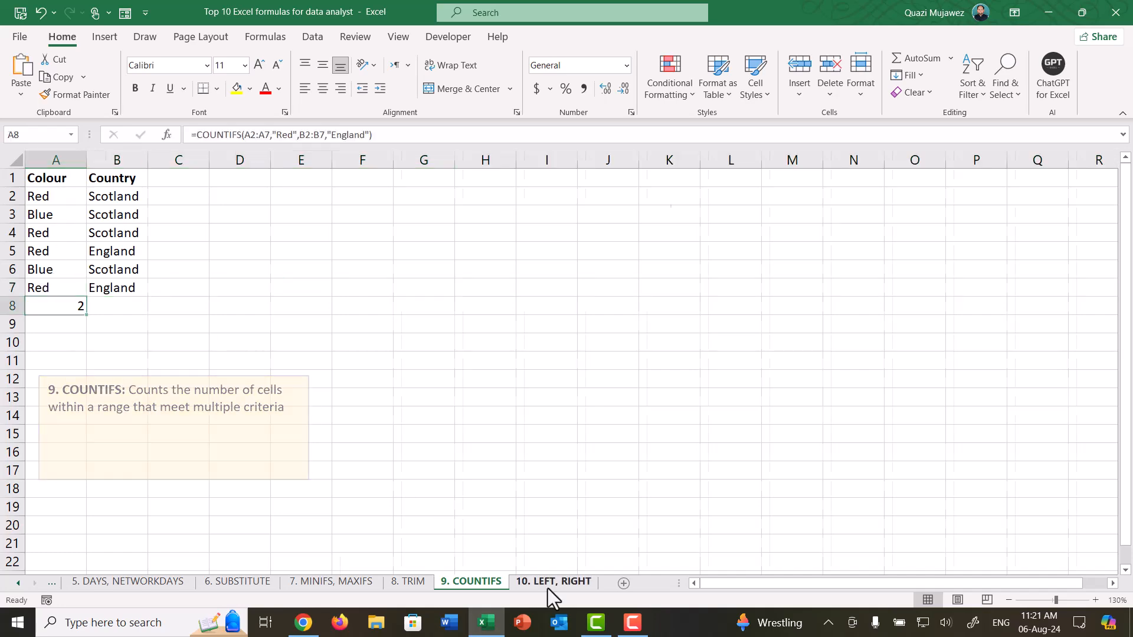
pyautogui.click(553, 582)
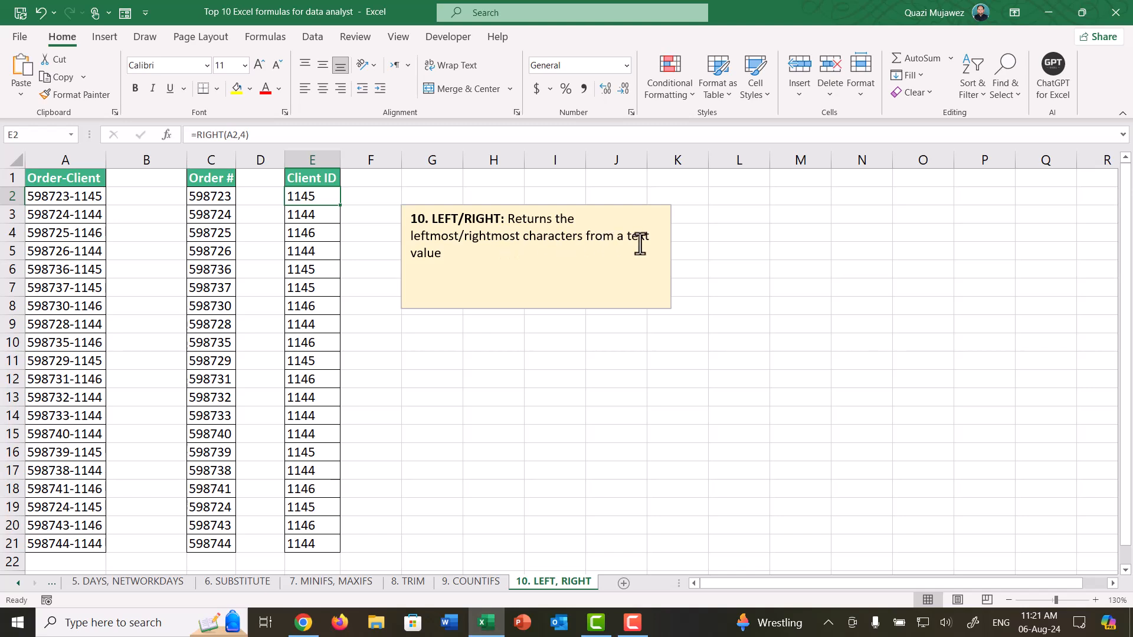
# Step: Compare the combined Order-Client value in A2 with the existing formulas under Order # in C2 and Client ID in E2
pyautogui.click(46, 197)
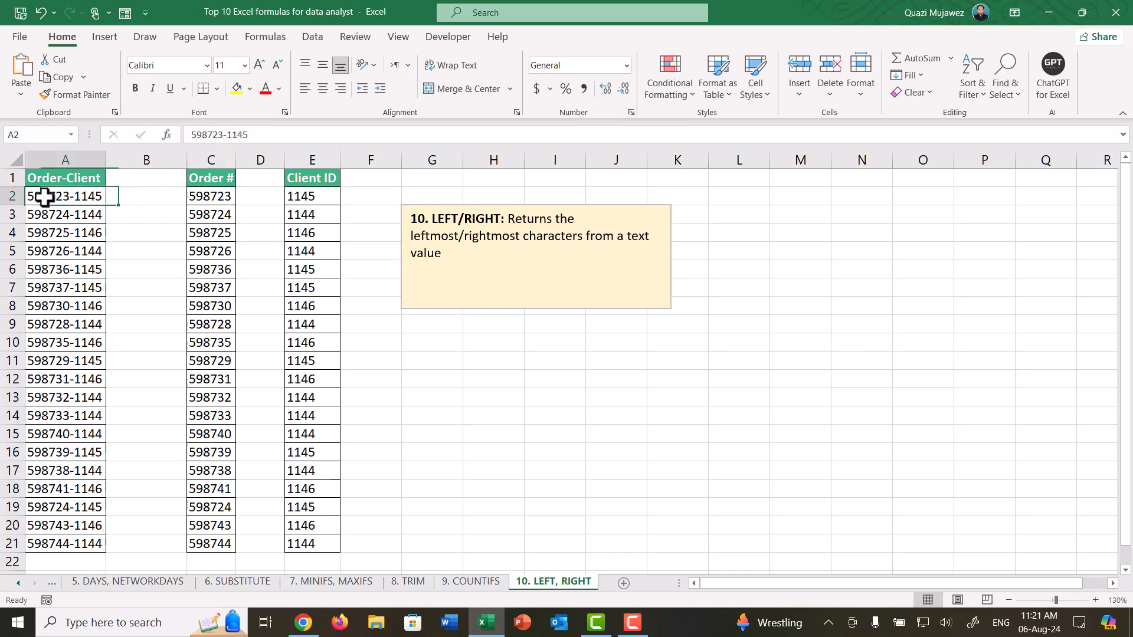
pyautogui.click(209, 178)
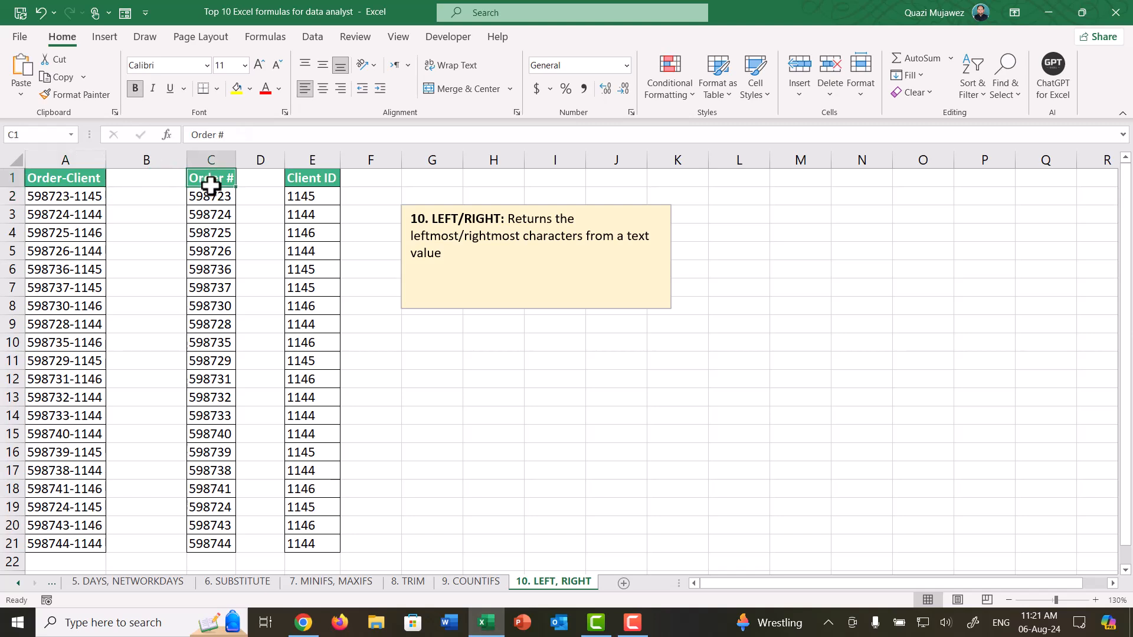
pyautogui.click(210, 200)
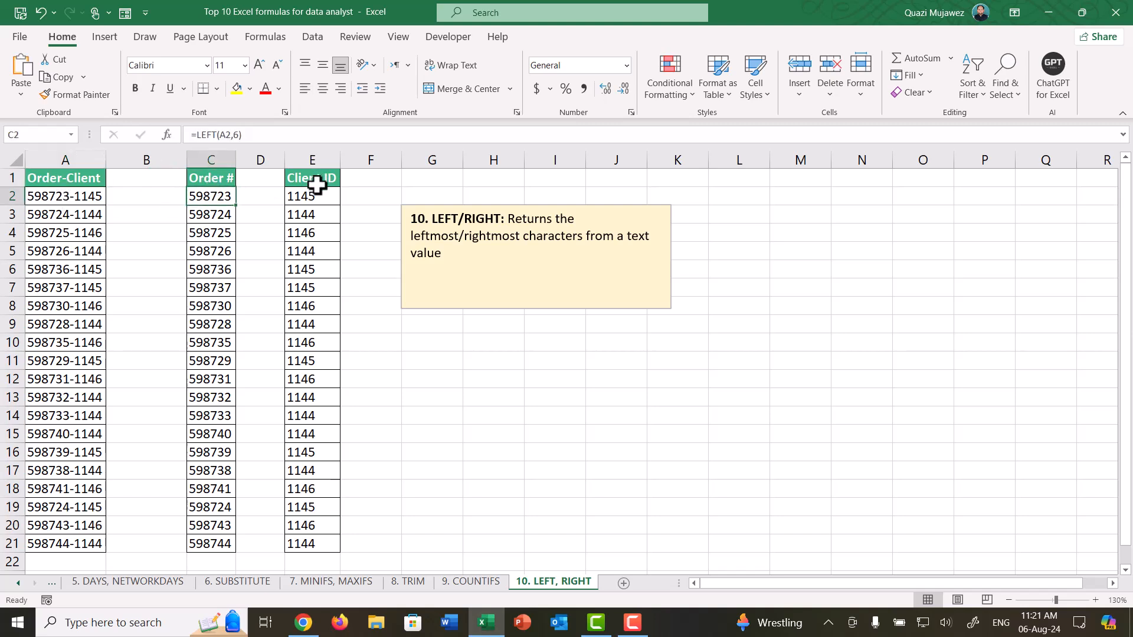
pyautogui.click(86, 198)
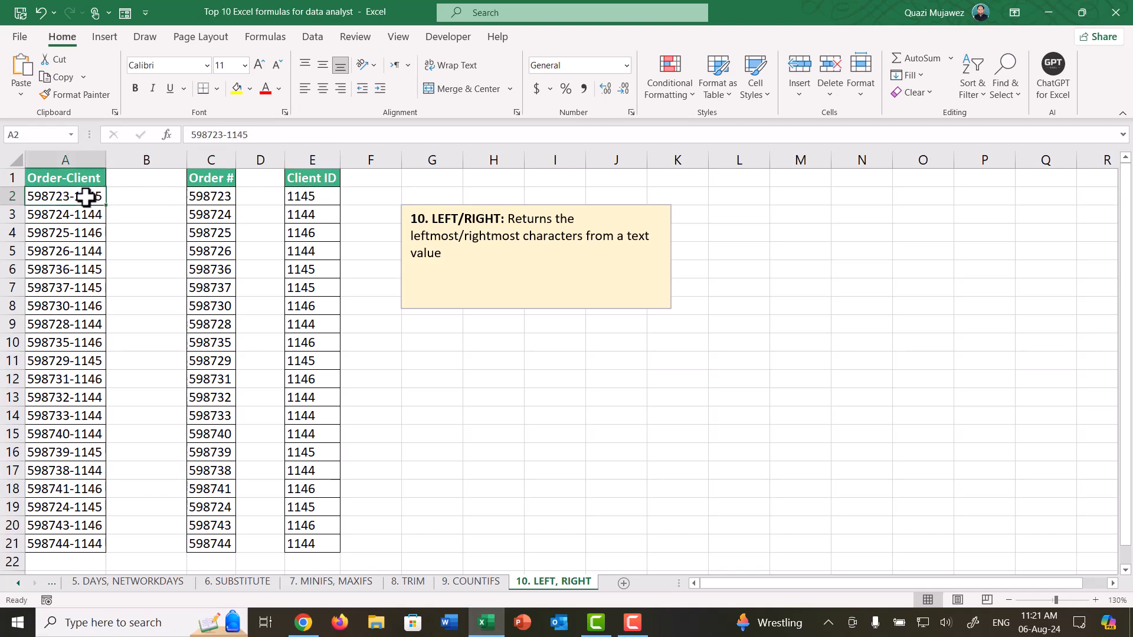
pyautogui.click(292, 198)
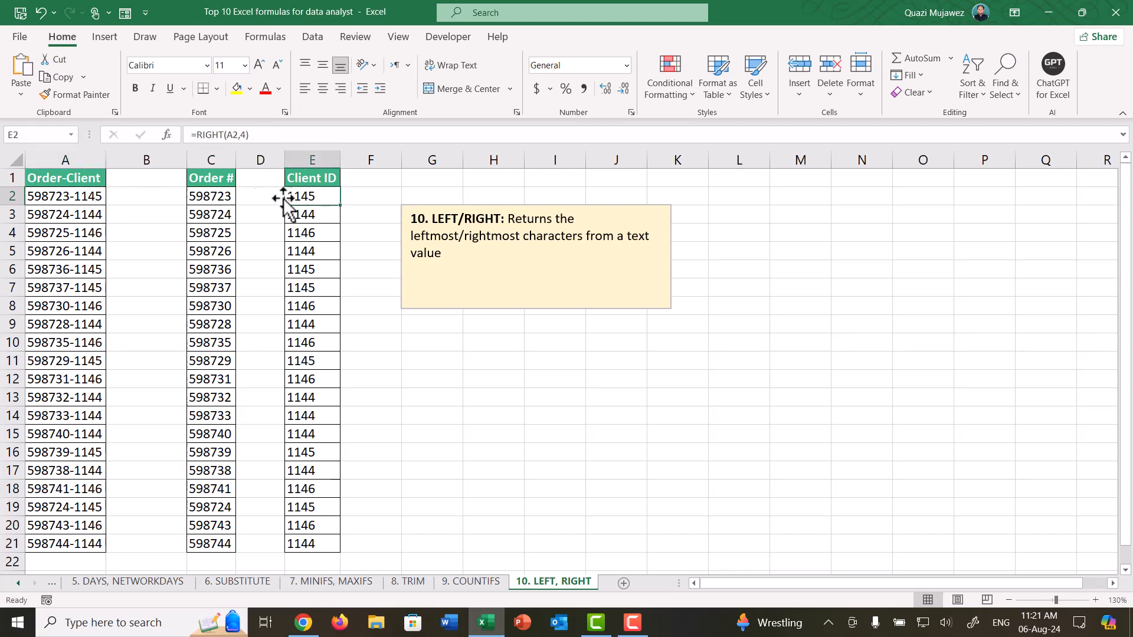
# Step: Clear the existing formulas from the Order # cells C2:C21 and the Client ID cells E2:E21
pyautogui.moveTo(213, 195); pyautogui.dragTo(228, 548)
pyautogui.press('Delete')
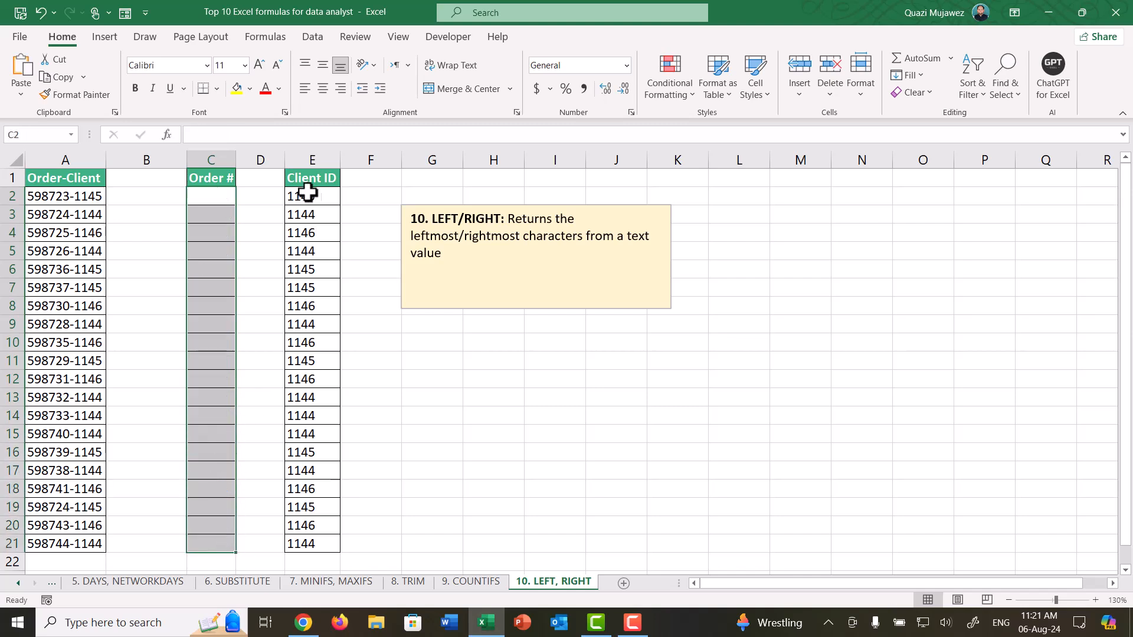
pyautogui.moveTo(305, 197); pyautogui.dragTo(322, 546)
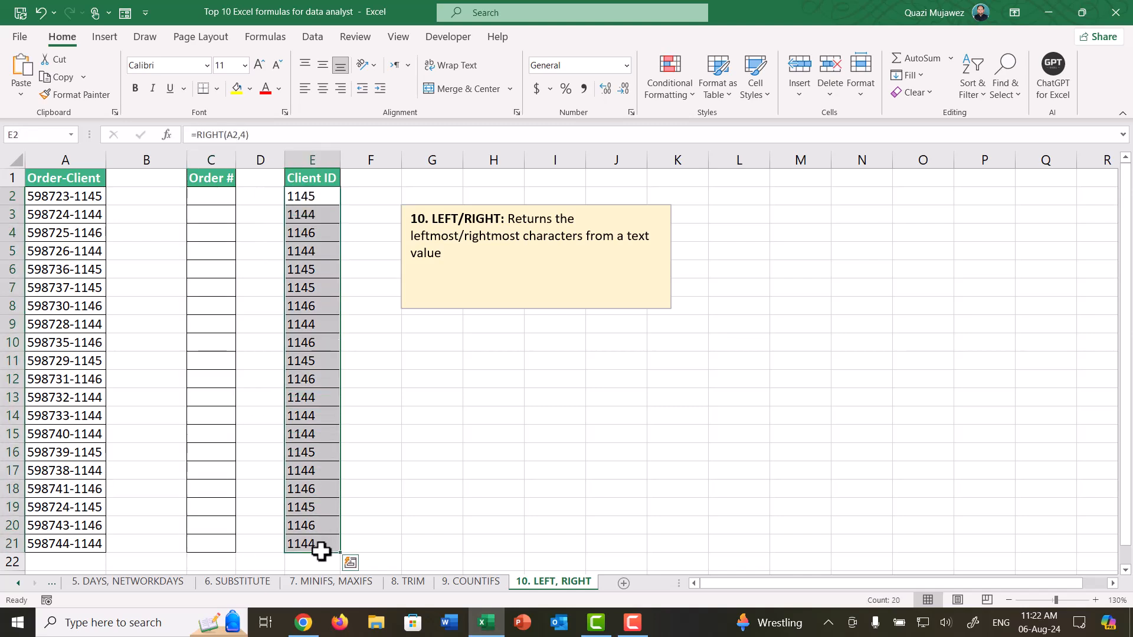
pyautogui.press('Delete')
# Step: Enter =LEFT(A2,6) in C2 to extract the order number and fill the formula down to C21
pyautogui.click(216, 190)
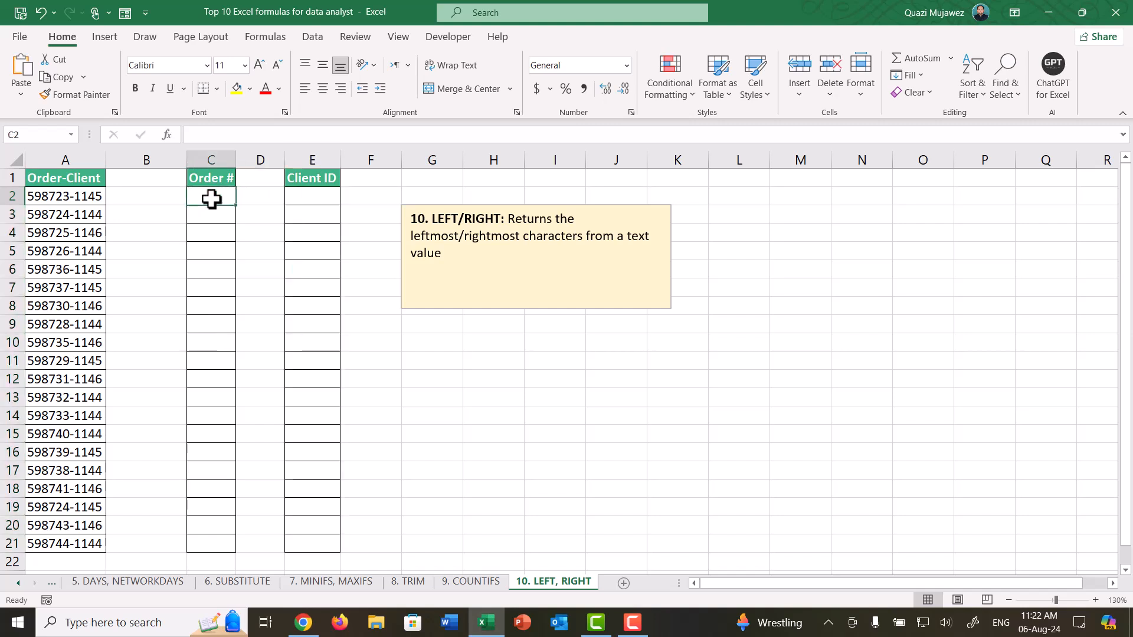
pyautogui.write('=')
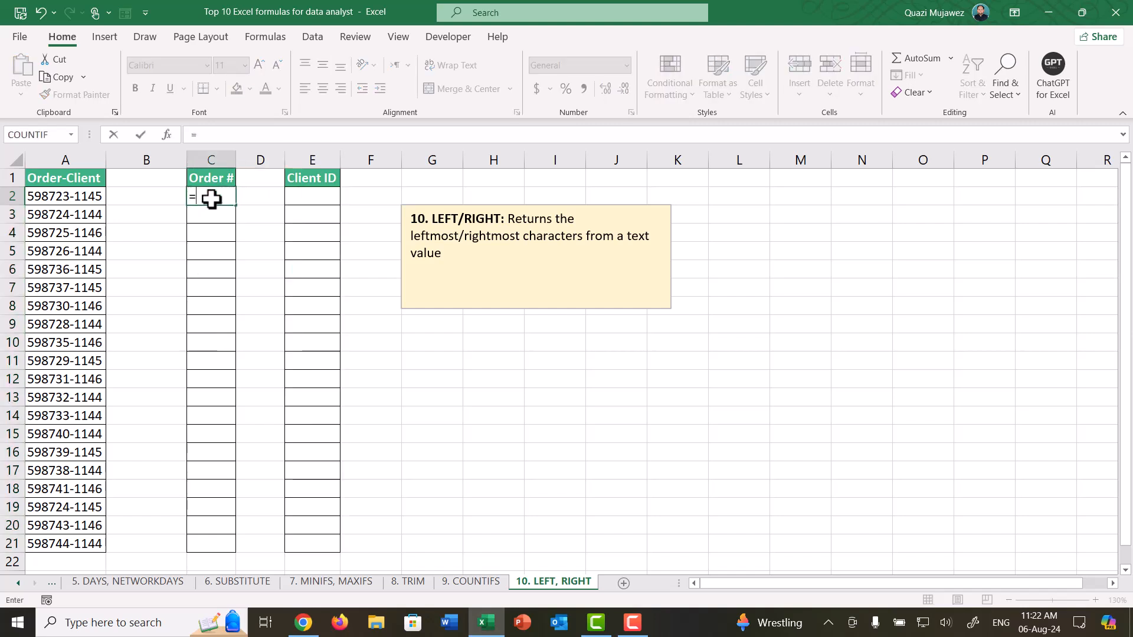
pyautogui.write('LEFT(')
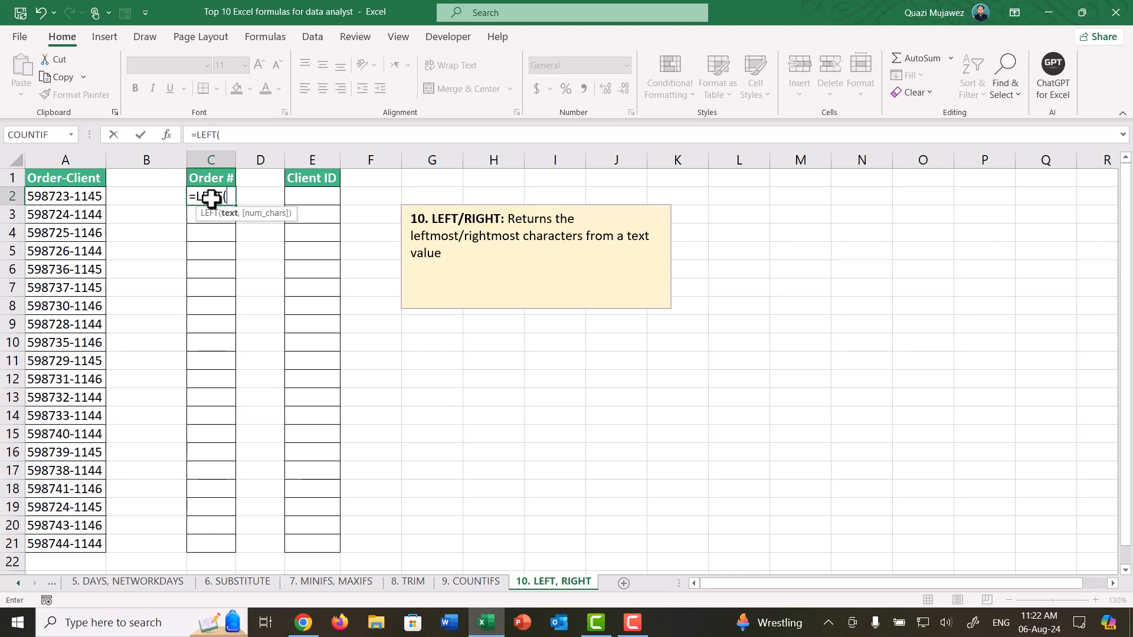
pyautogui.click(92, 195)
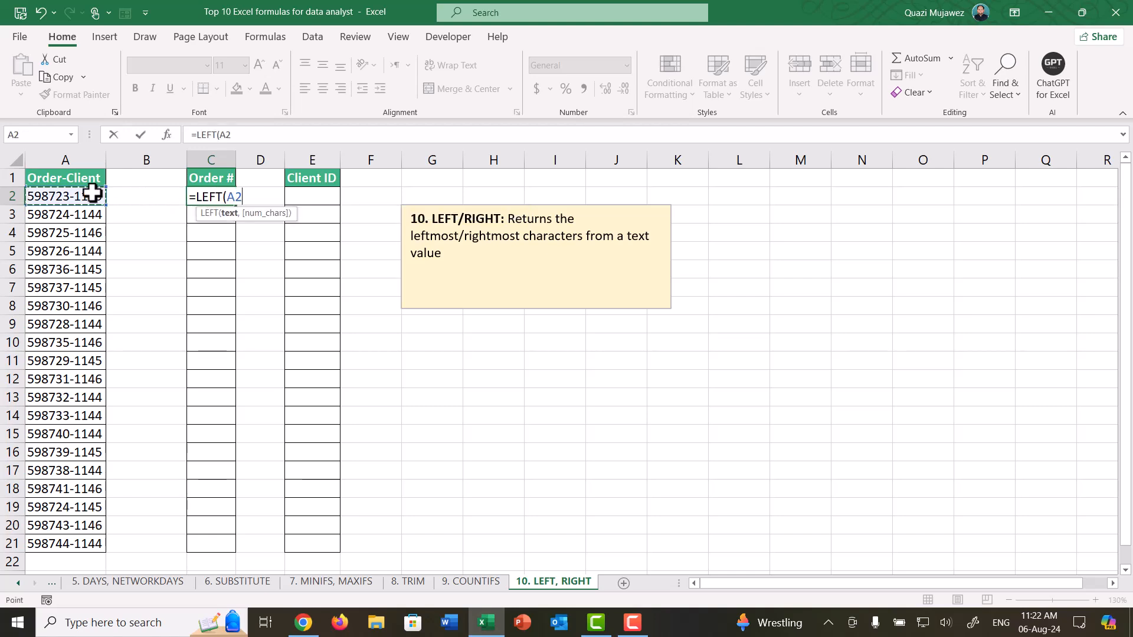
pyautogui.write(',')
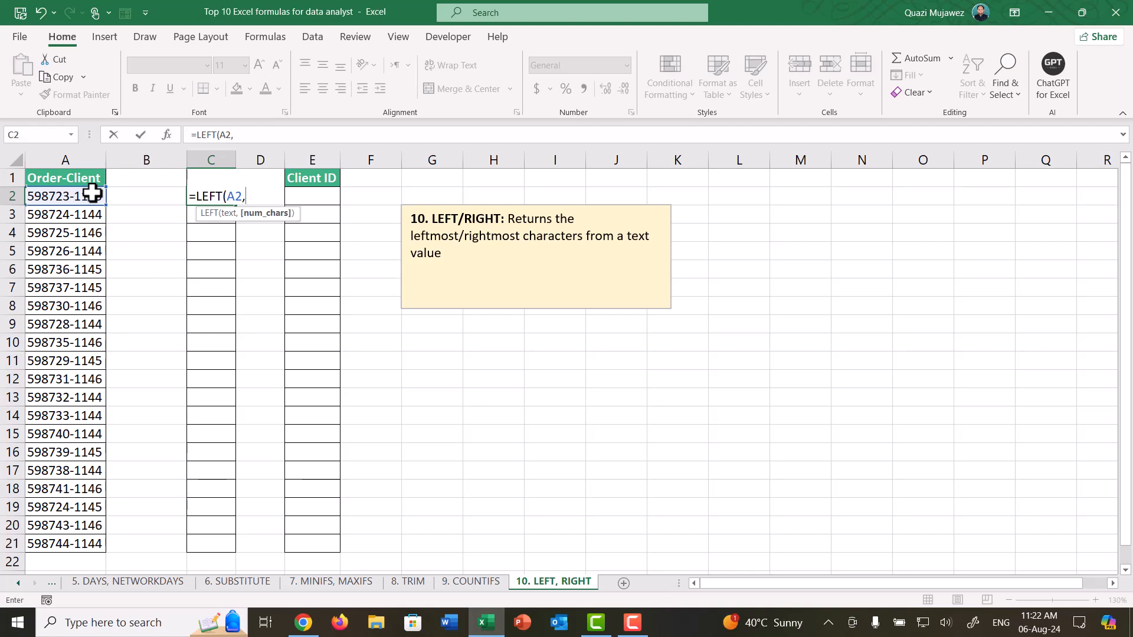
pyautogui.write('6)')
pyautogui.press('Return')
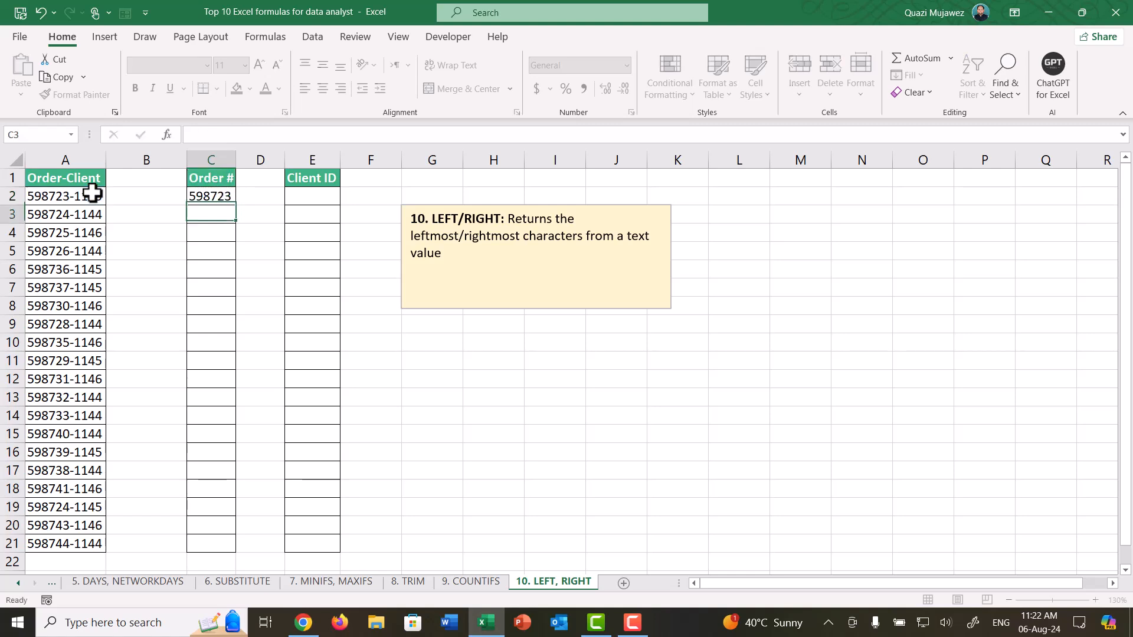
pyautogui.click(219, 198)
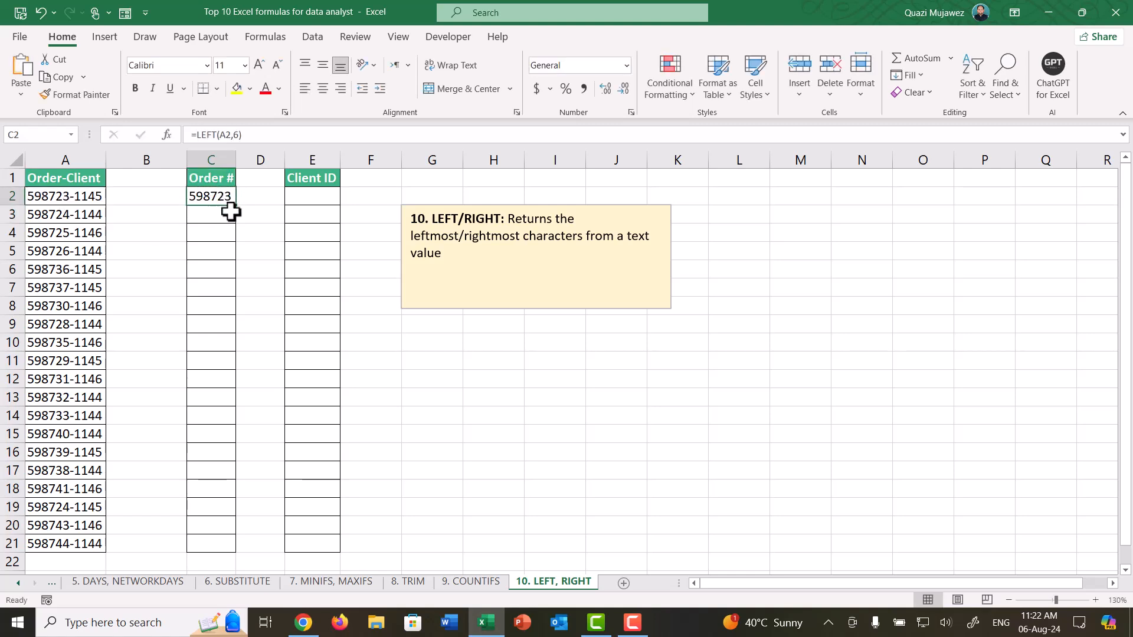
pyautogui.moveTo(235, 209); pyautogui.dragTo(227, 555)
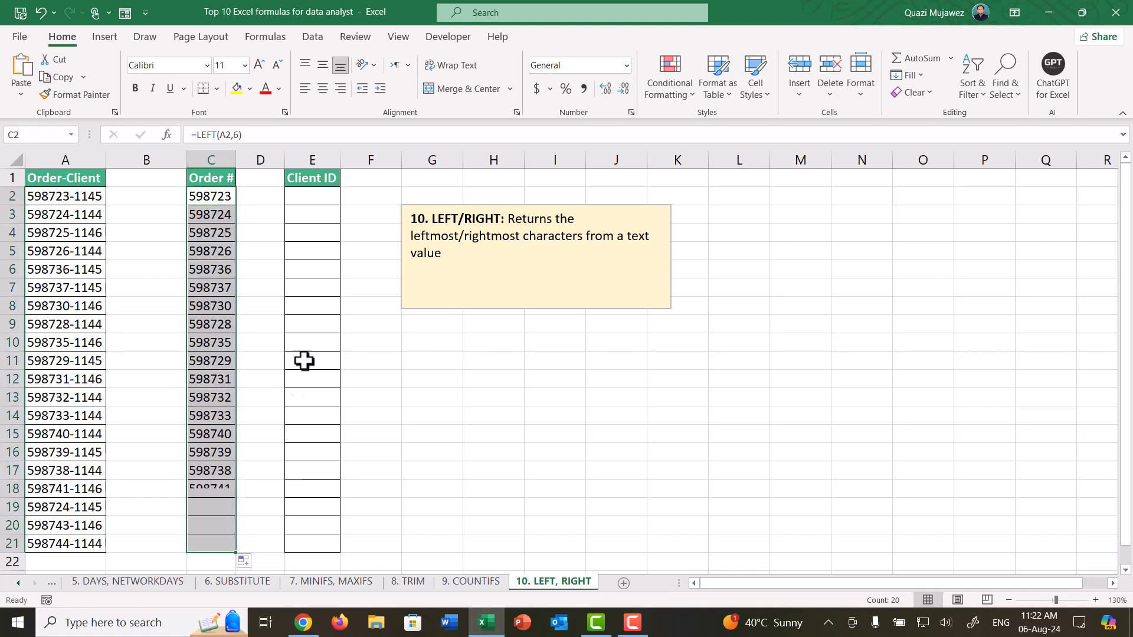
# Step: Enter =RIGHT(A2,4) in E2 to extract the client ID from the Order-Client value
pyautogui.click(329, 201)
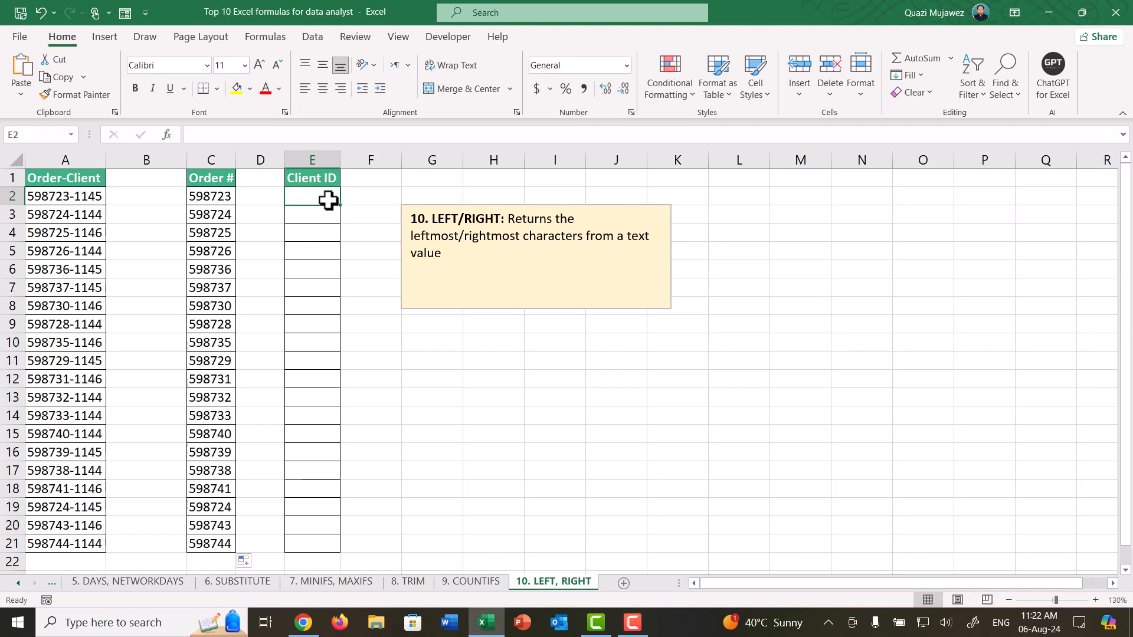
pyautogui.write('=righ')
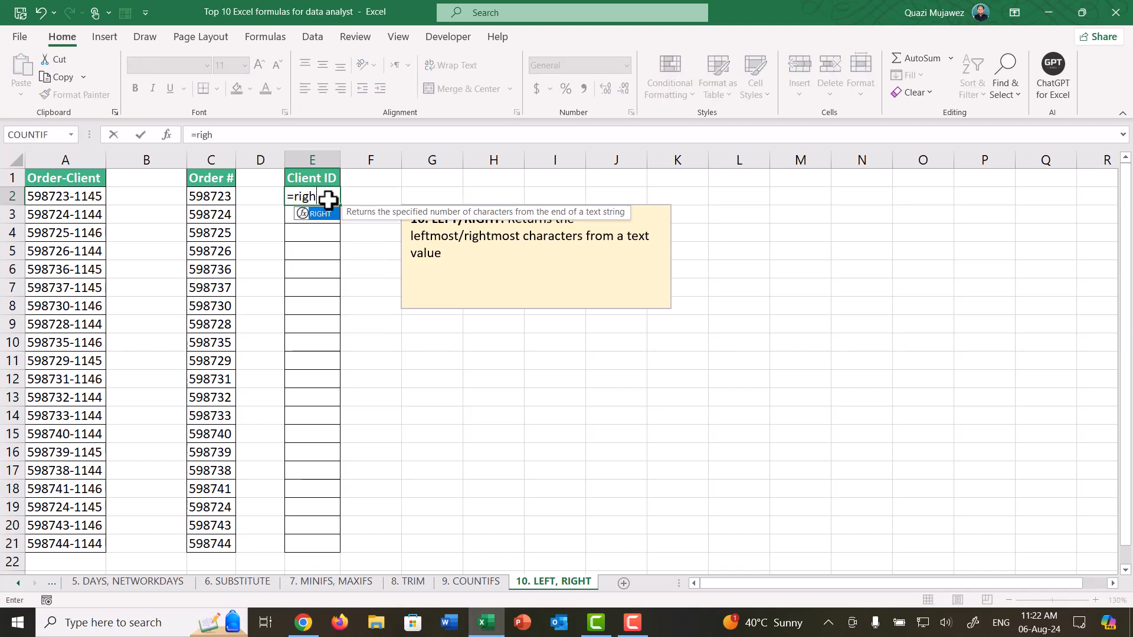
pyautogui.press('Tab')
pyautogui.click(66, 199)
pyautogui.write(',')
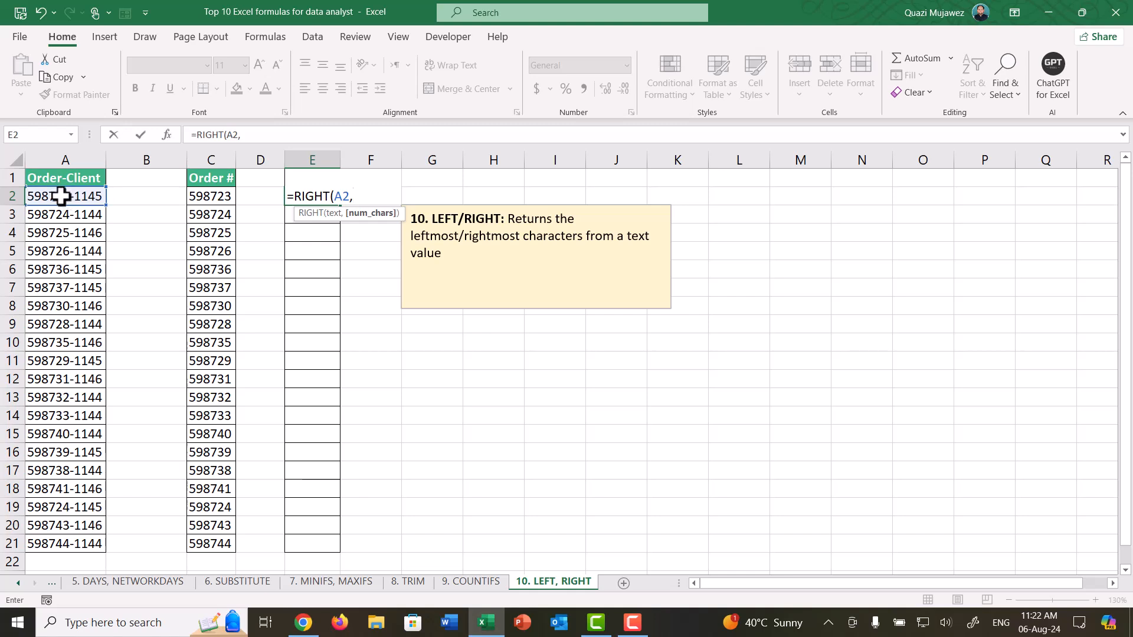
pyautogui.write('4)')
pyautogui.press('Return')
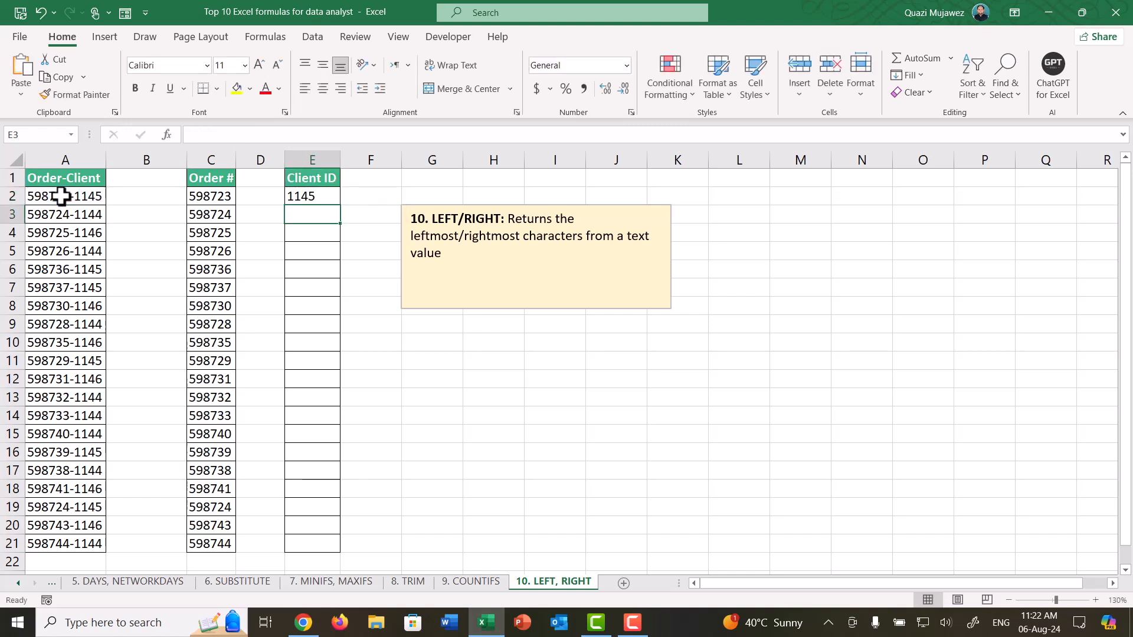
# Step: Check the RIGHT result in E2 against A2 and fill the formula down to E21
pyautogui.click(313, 198)
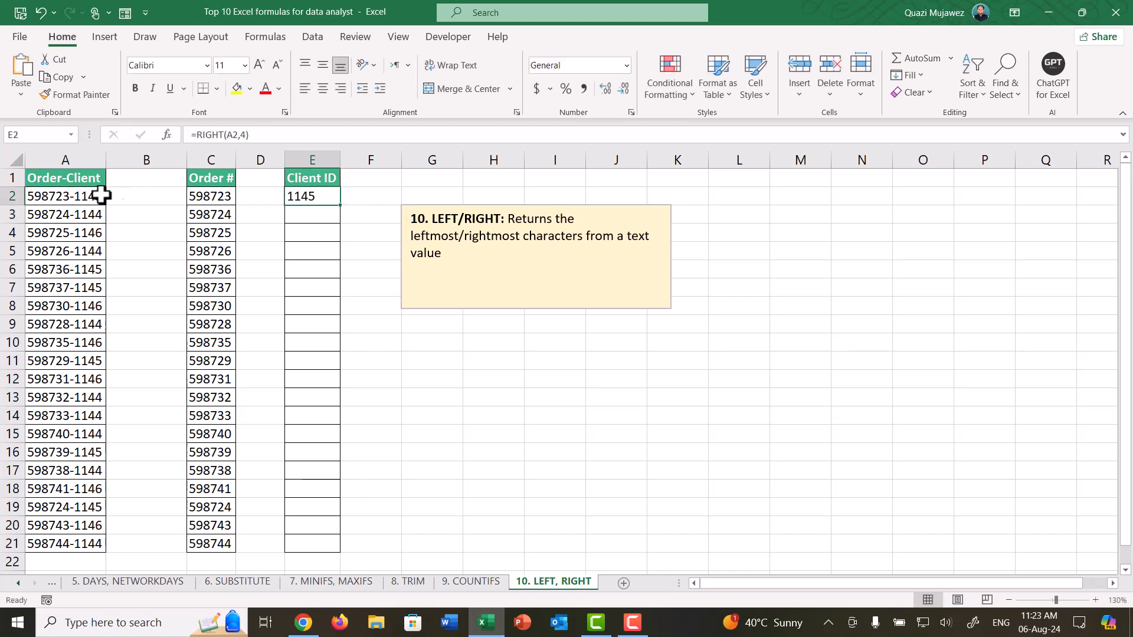
pyautogui.click(69, 195)
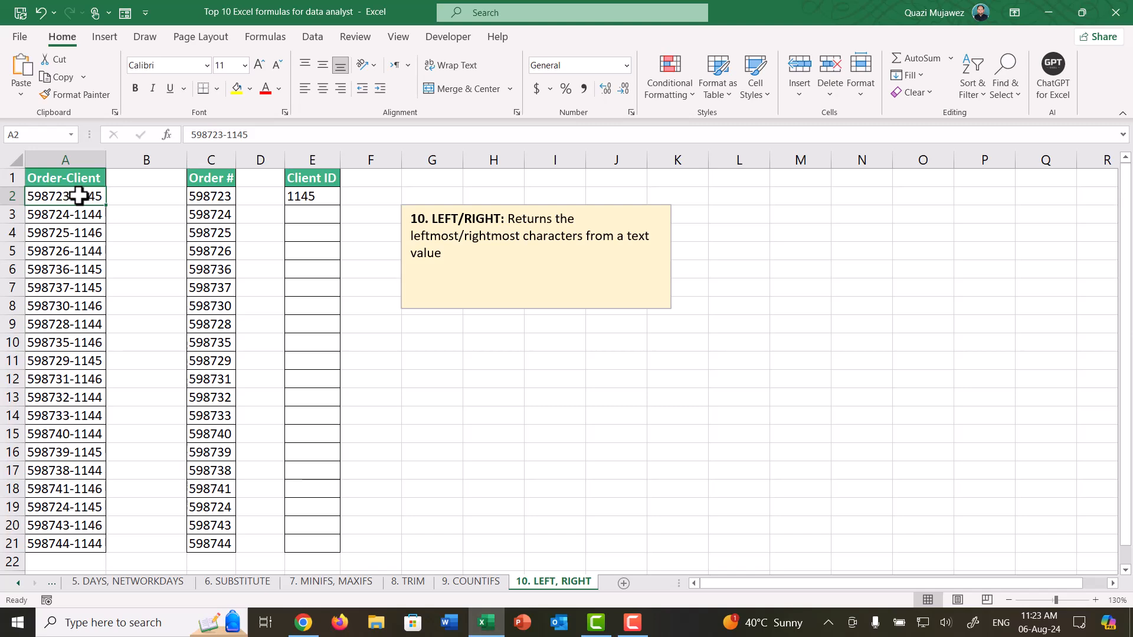
pyautogui.click(303, 197)
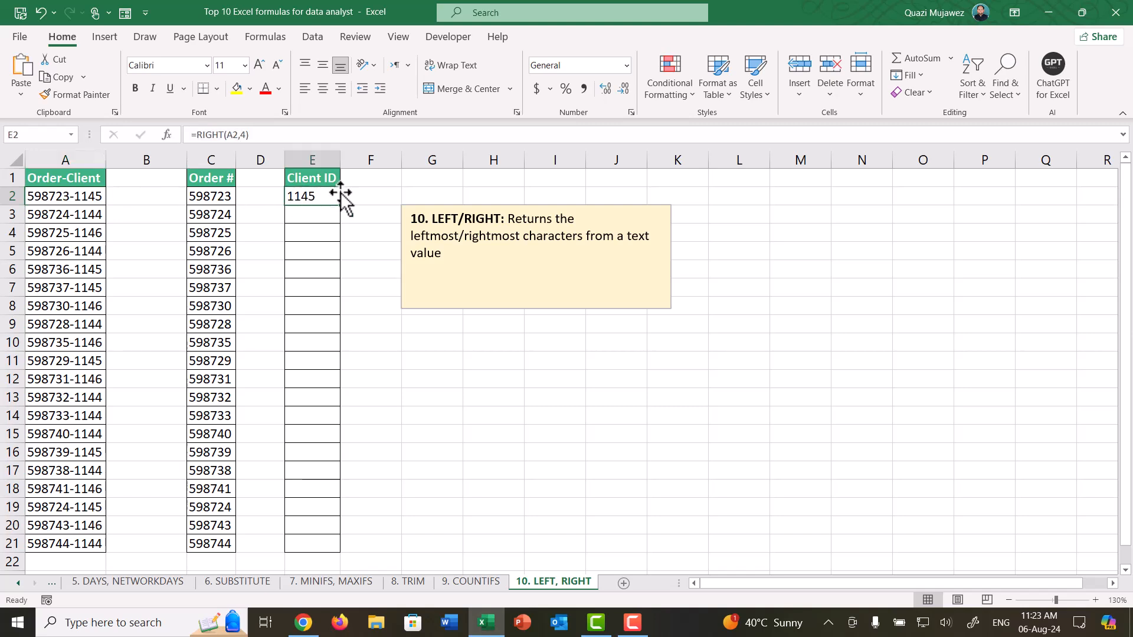
pyautogui.moveTo(339, 205); pyautogui.dragTo(369, 544)
pyautogui.click(371, 251)
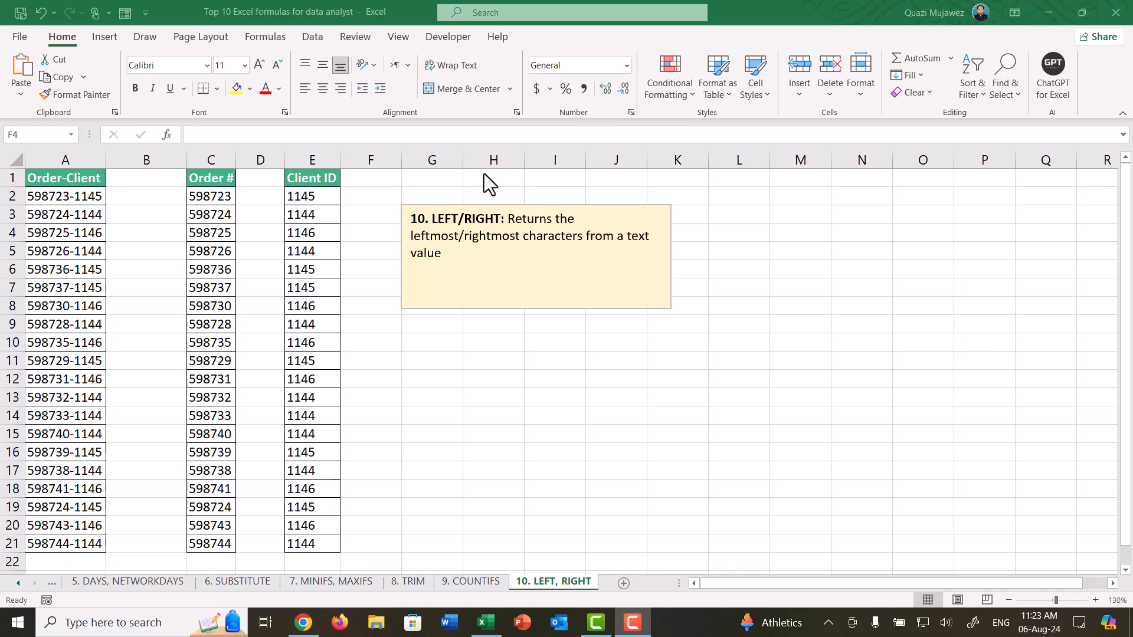